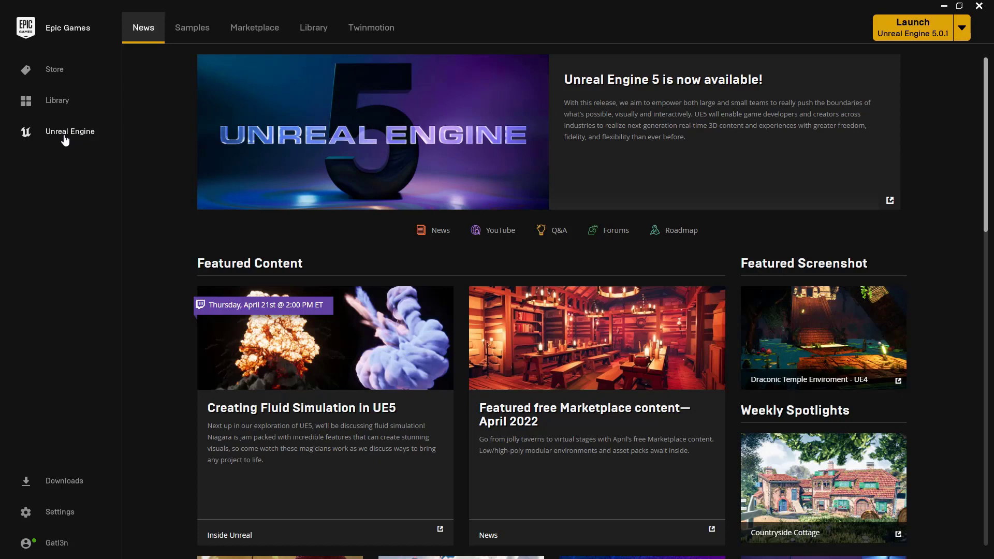
Step: Search the Unreal Engine Marketplace for "Twinmotion" and open the page of the Twinmotion Content for Unreal Engine plugin
left_click(250, 37)
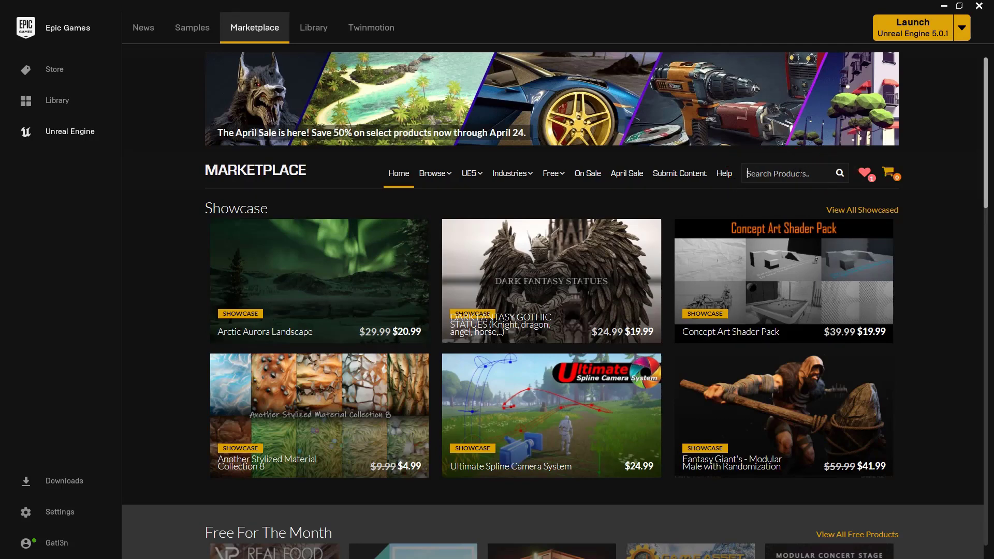
type("Twinmotion")
key("Return")
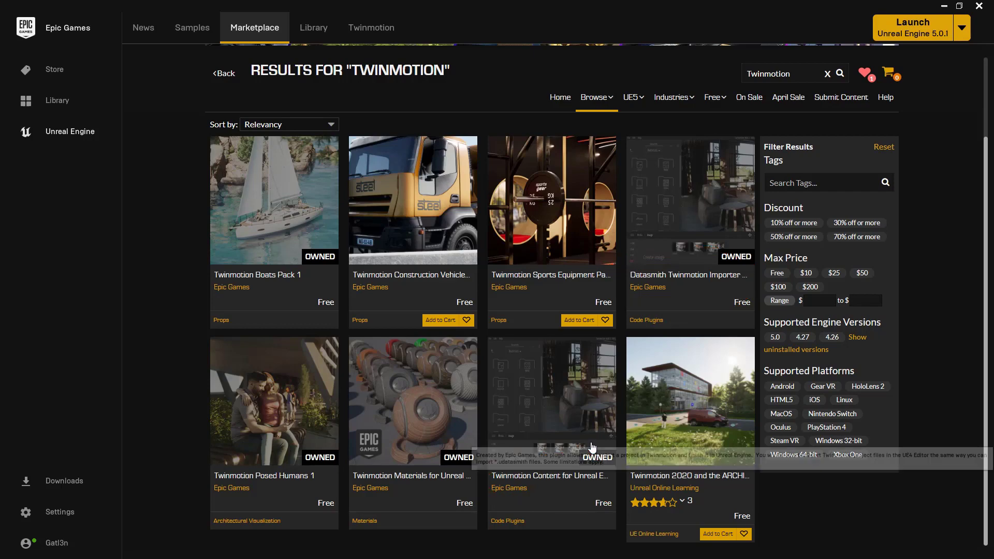
mouse_move(696, 220)
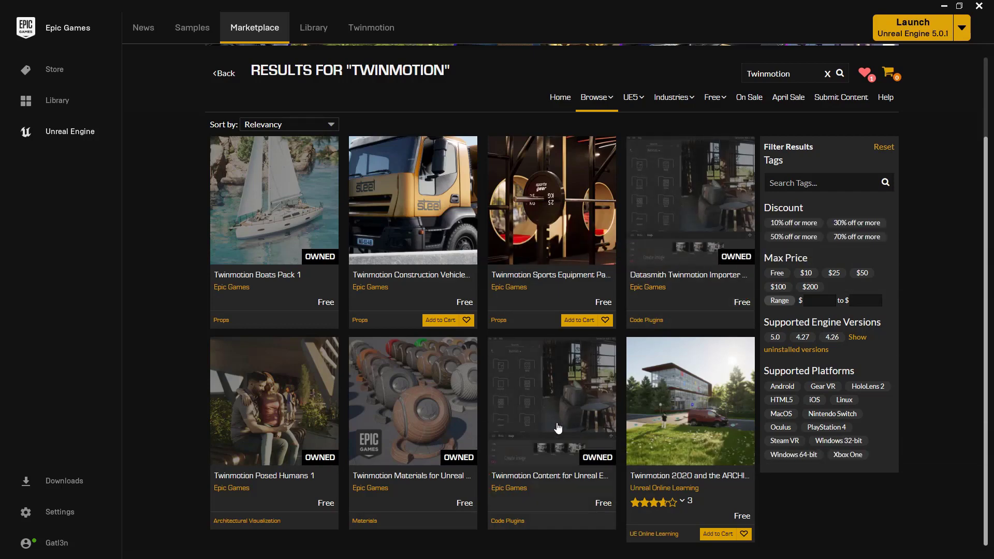
mouse_move(560, 418)
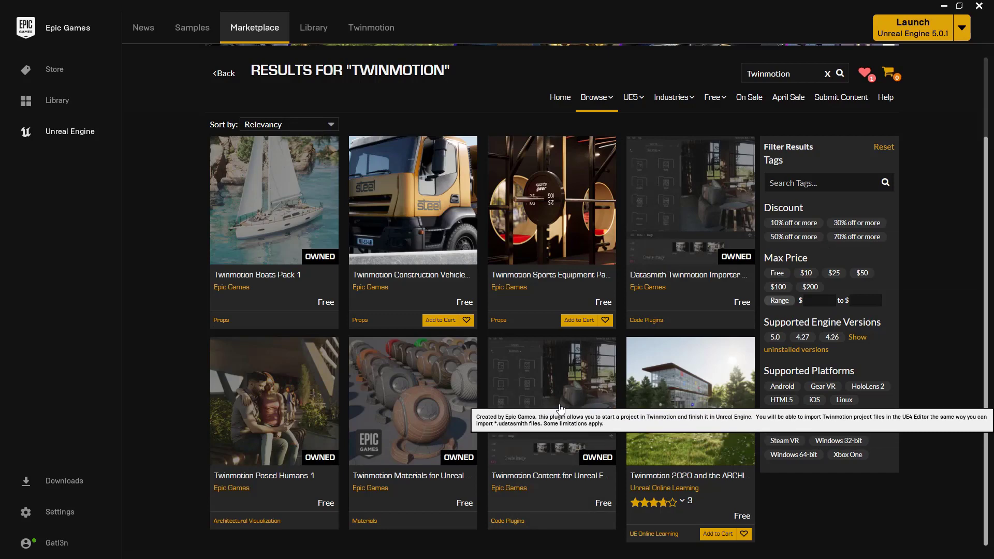
left_click(560, 418)
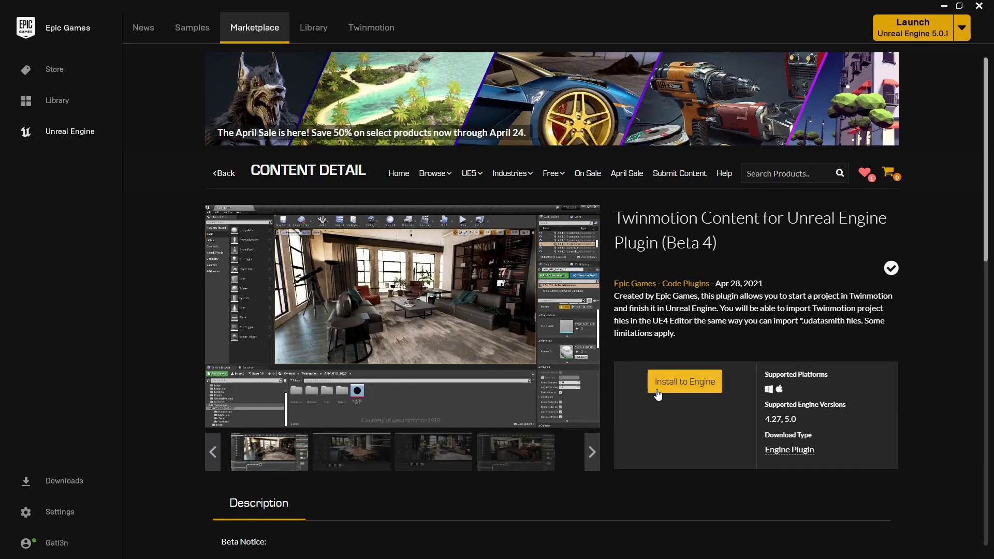
Step: Install the Twinmotion Content for Unreal Engine plugin to the 5.0 engine slot
left_click(707, 390)
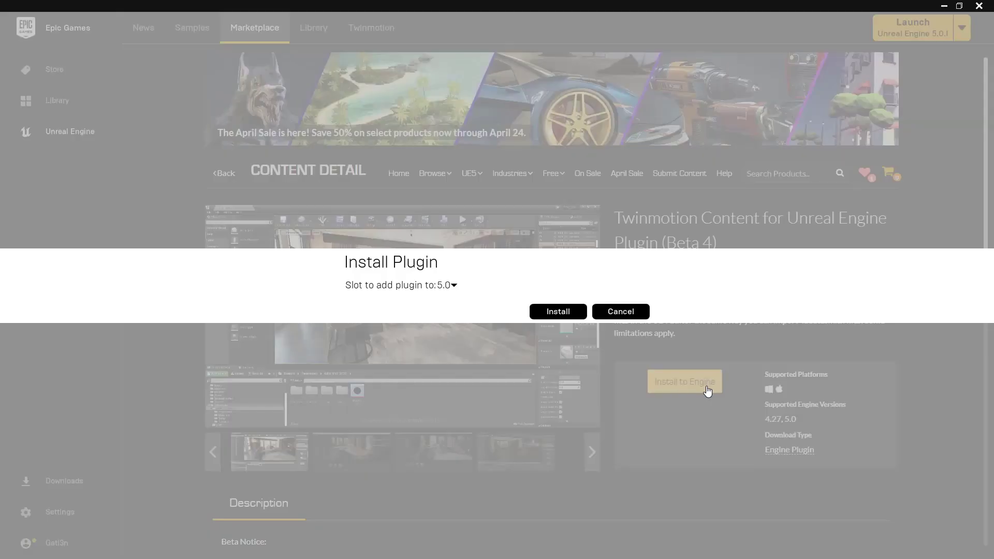
left_click(454, 286)
left_click(469, 284)
left_click(555, 313)
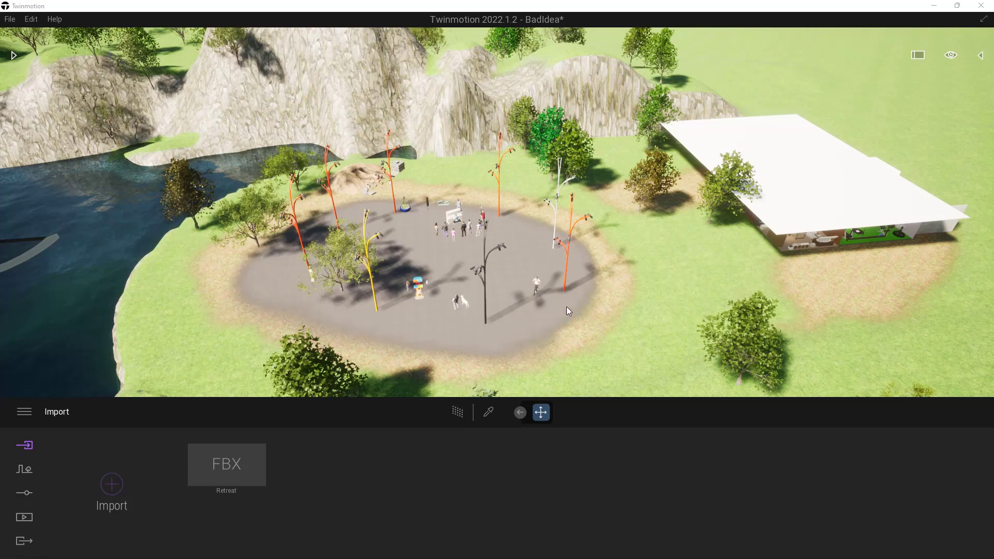
Step: Switch to Twinmotion and tour the BadIdea scene, examining the boat on the water, the paved plaza and the house
right_click_drag(566, 307, 357, 305)
key("w")
key("f")
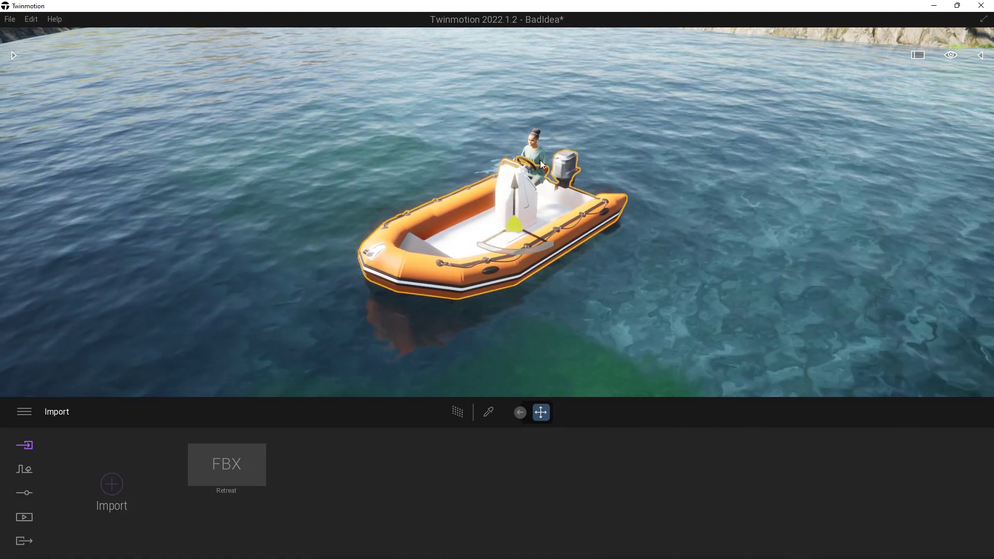
right_click_drag(583, 242, 937, 301)
key("a")
key("w")
key("w")
key("e")
key("w")
key("d")
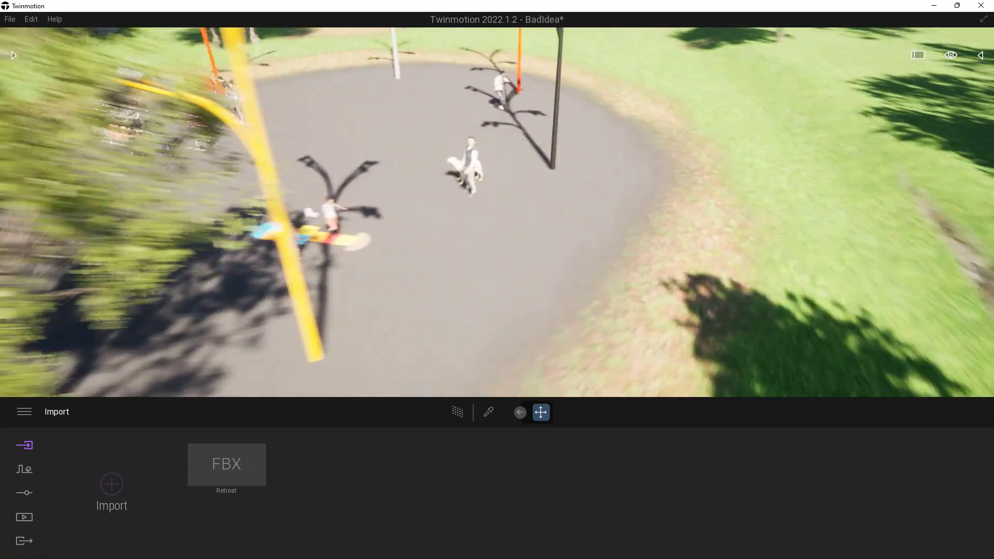
key("w")
right_click_drag(595, 197, 339, 112)
key("w")
key("w")
key("w")
key("d")
key("d")
key("d")
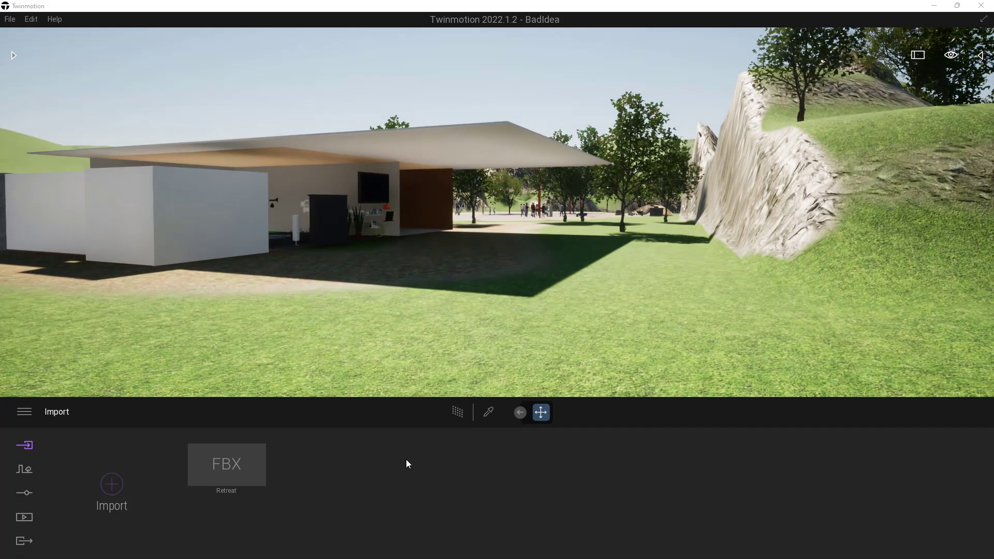
left_click(11, 19)
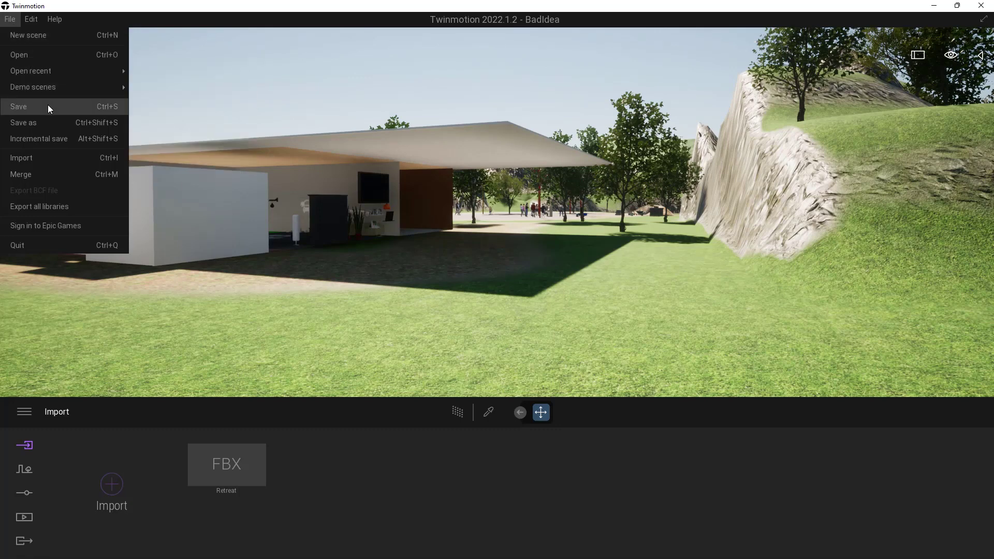
left_click(61, 124)
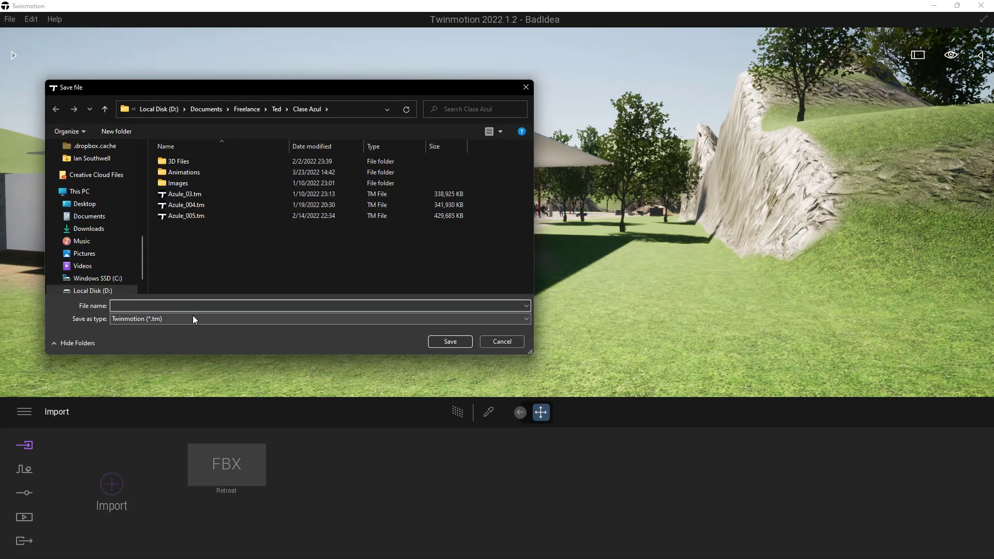
left_click(511, 343)
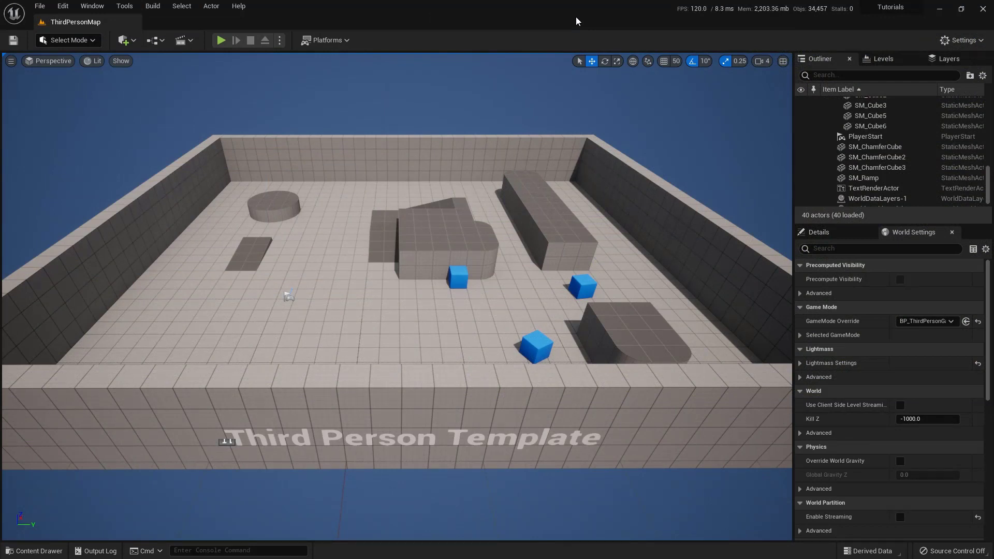
Step: Switch to the Unreal Editor and select the Twinmotion folder inside the project's Content folder
left_click(59, 551)
left_click(432, 329)
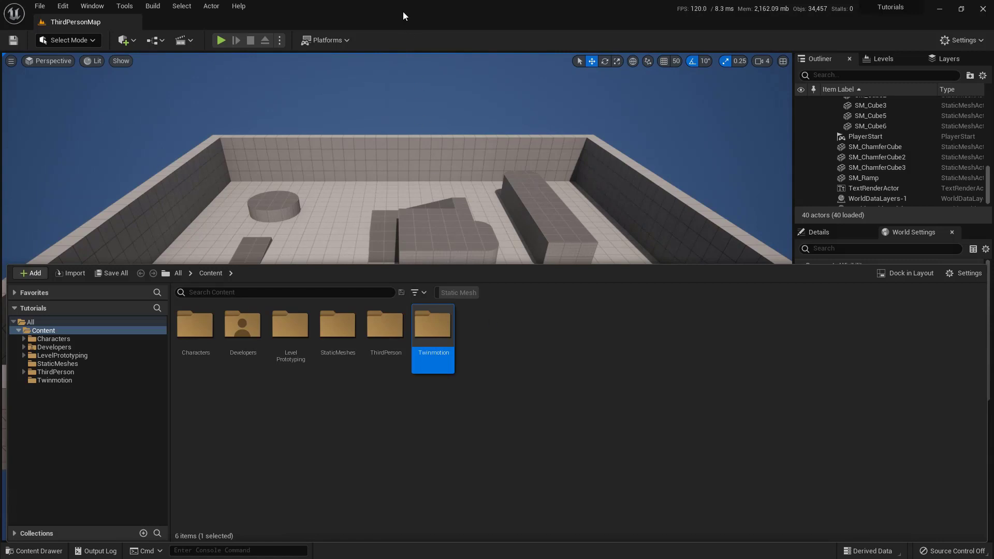
Step: Enable the Datasmith Twinmotion Importer and Twinmotion Content beta plugins for the project
left_click(964, 41)
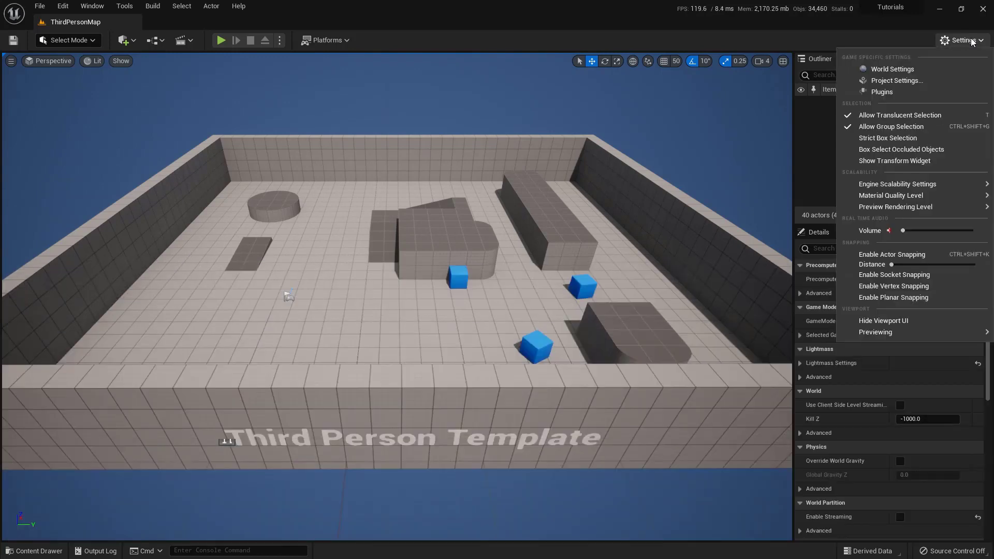
left_click(905, 95)
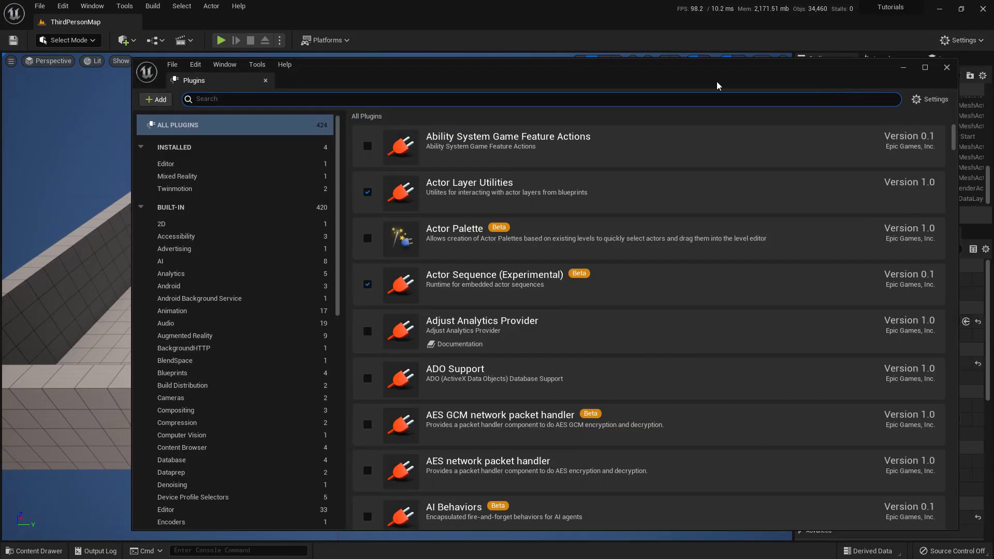
type("twinmot")
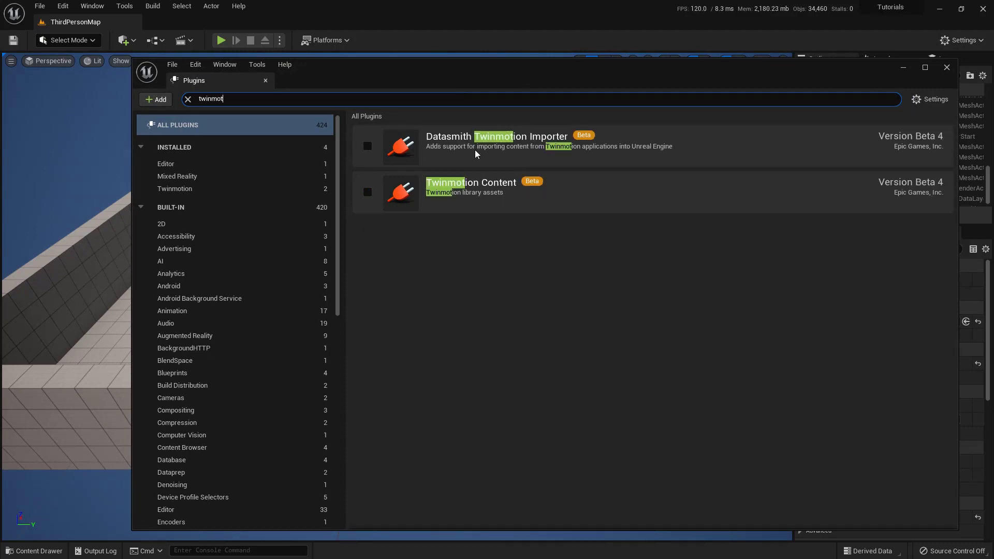
left_click(367, 147)
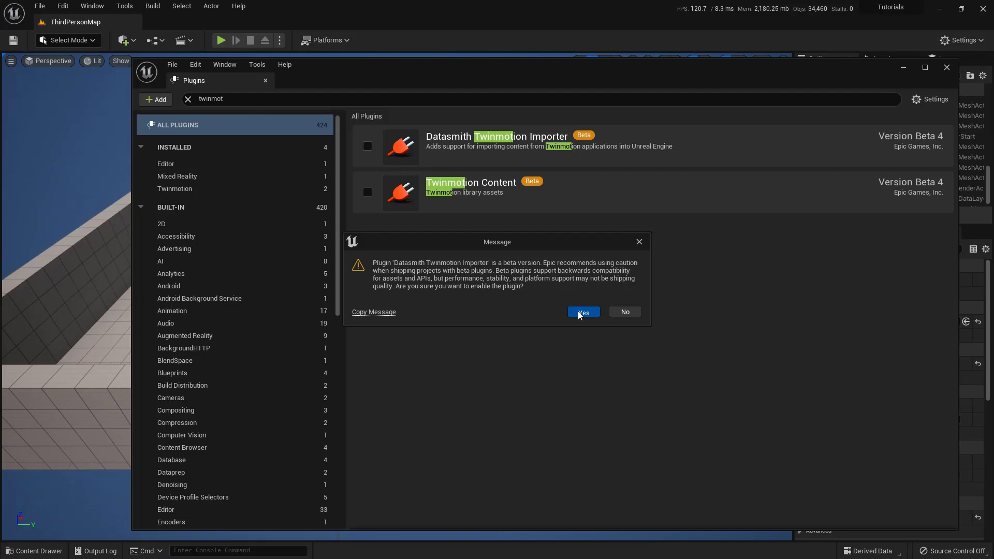
left_click(580, 312)
left_click(367, 192)
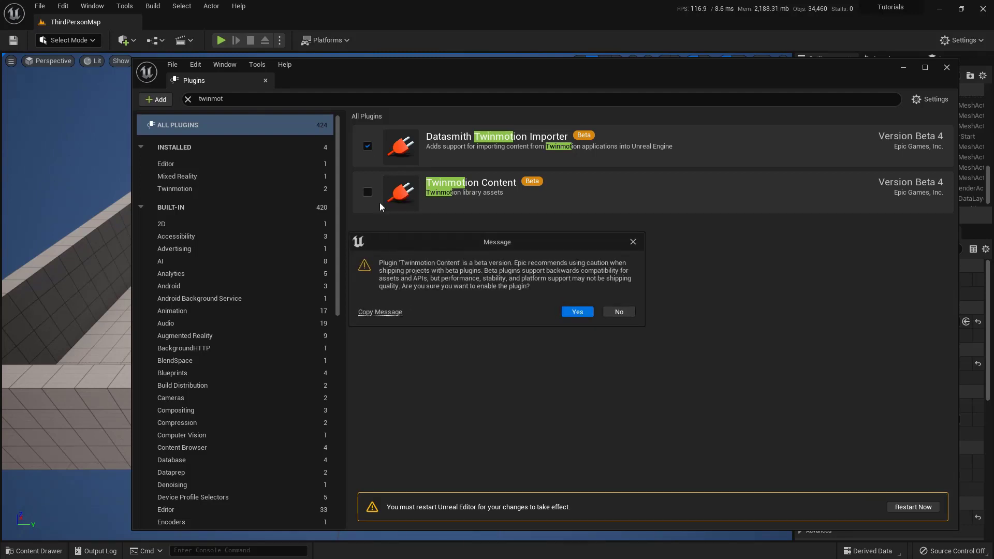
left_click(578, 313)
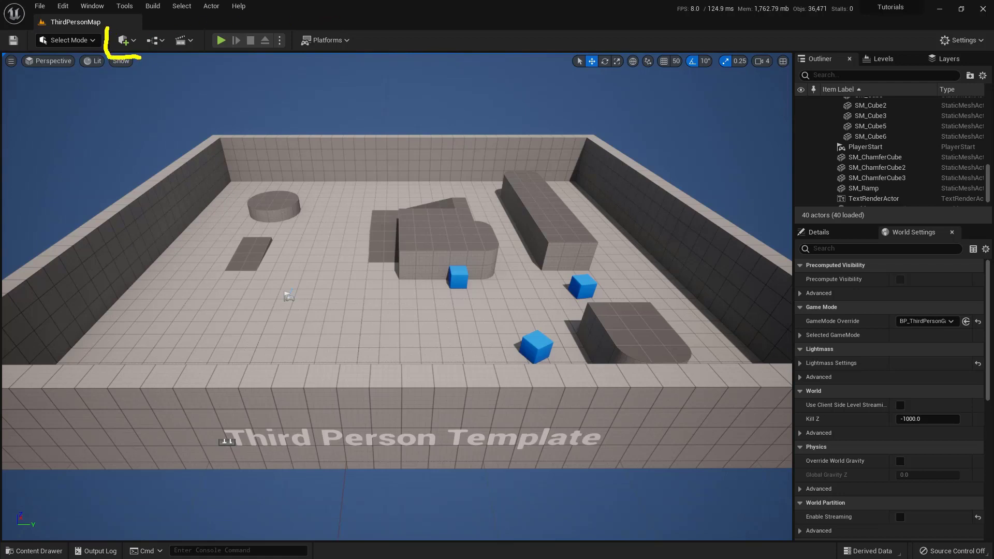
Step: Start a Datasmith file import of the Twinmotion scene BadIdea.tm
left_click(126, 39)
mouse_move(163, 124)
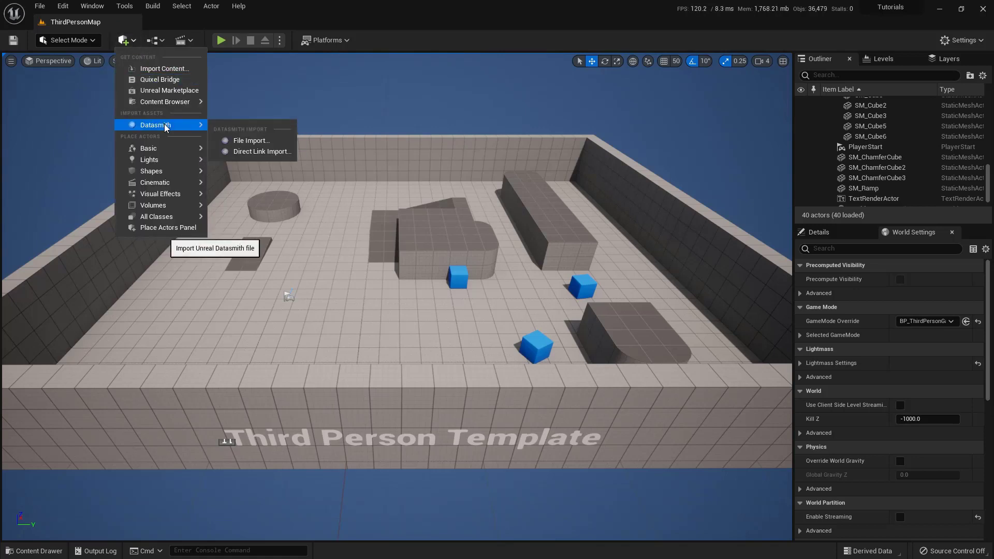
left_click(273, 142)
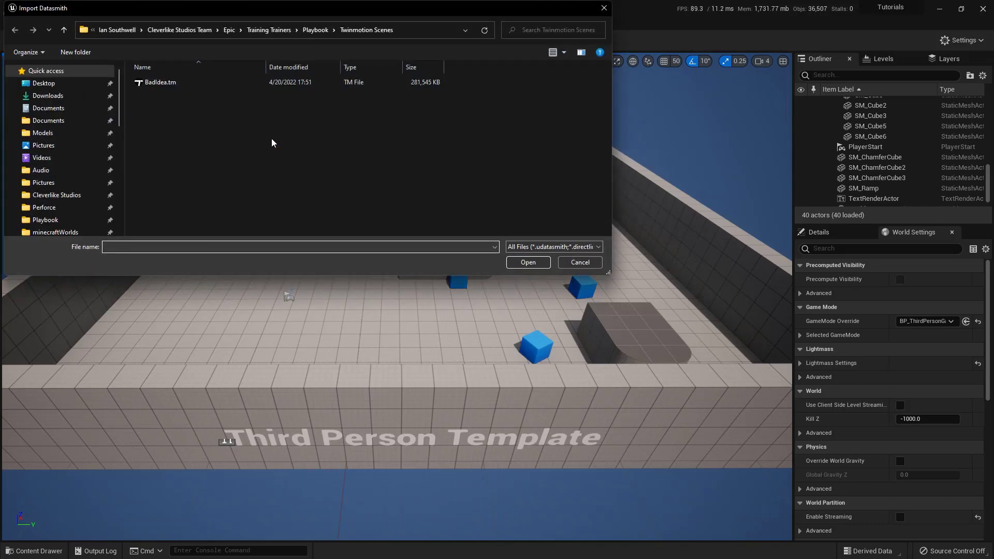
left_click(178, 83)
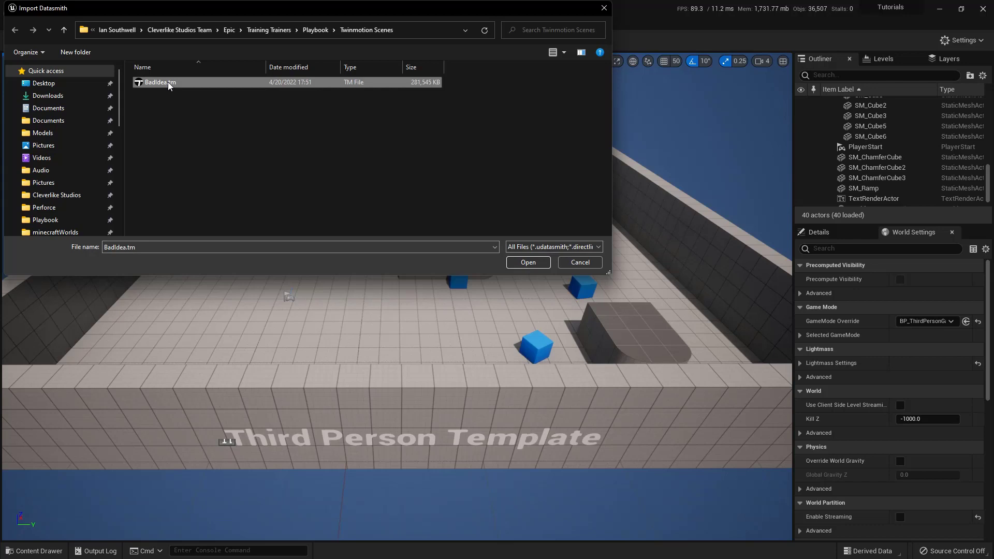
left_click(529, 263)
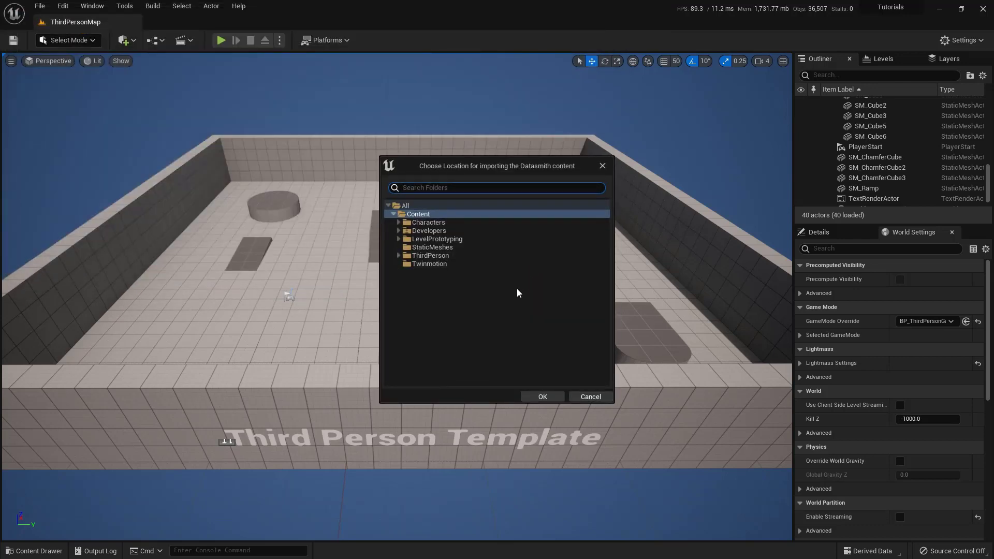
Step: Import the Datasmith content into the Twinmotion folder with the default import options
left_click(438, 264)
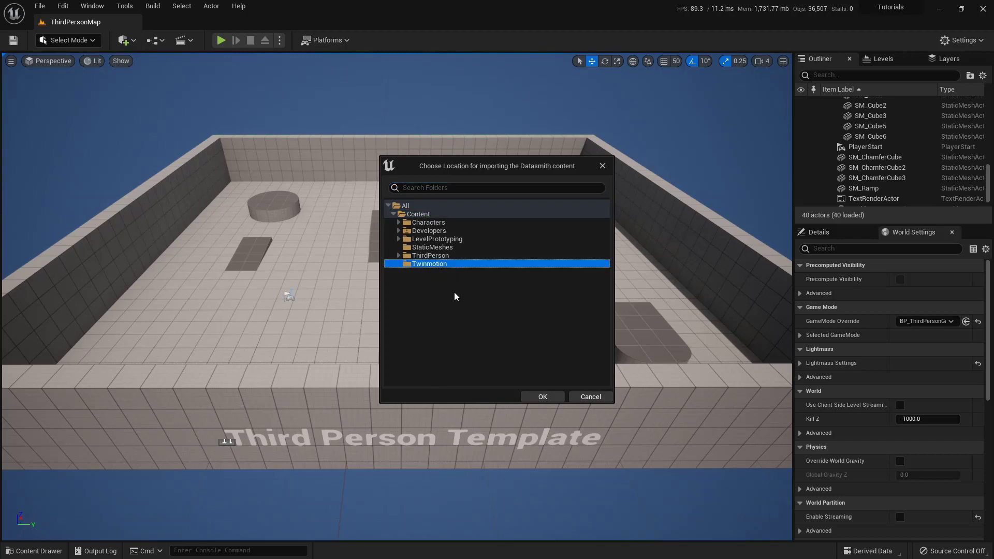
left_click(542, 396)
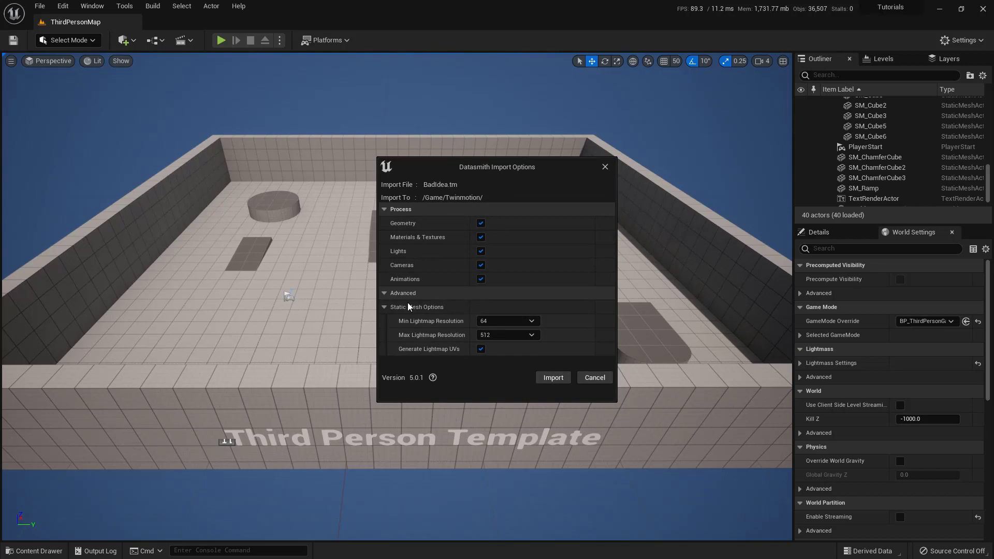
left_click(387, 292)
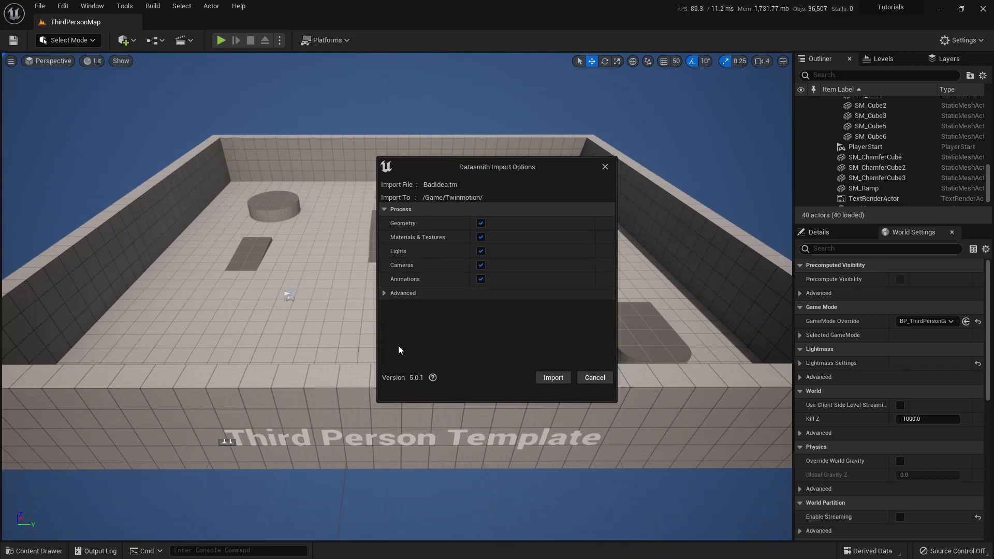
left_click(386, 292)
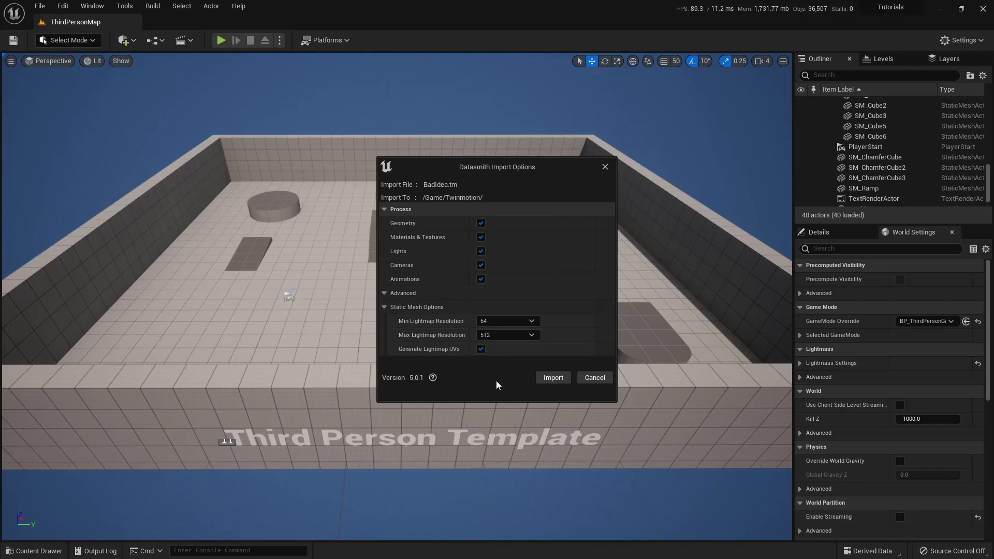
left_click(550, 377)
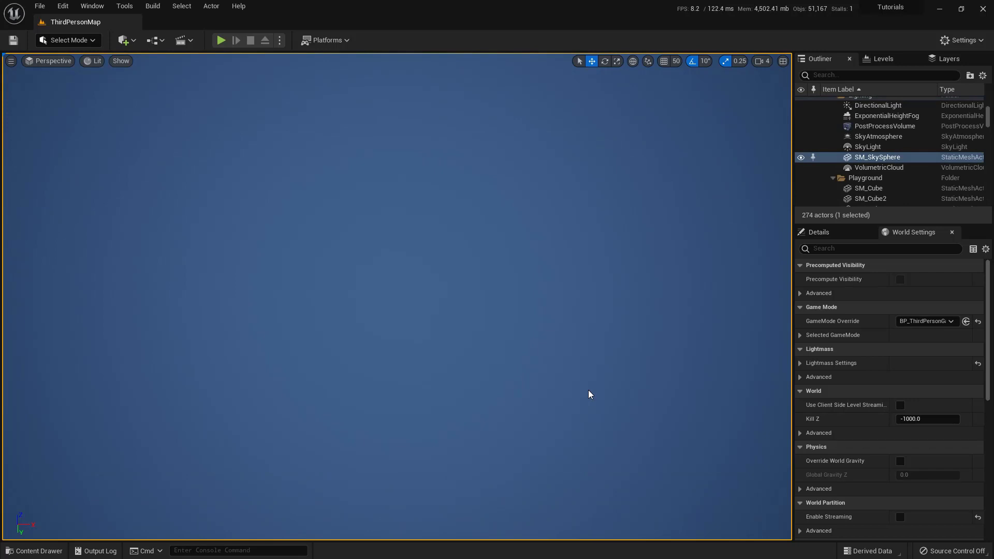
Step: Turn on the display of engine content and plugin content in the Content Drawer
left_click(34, 550)
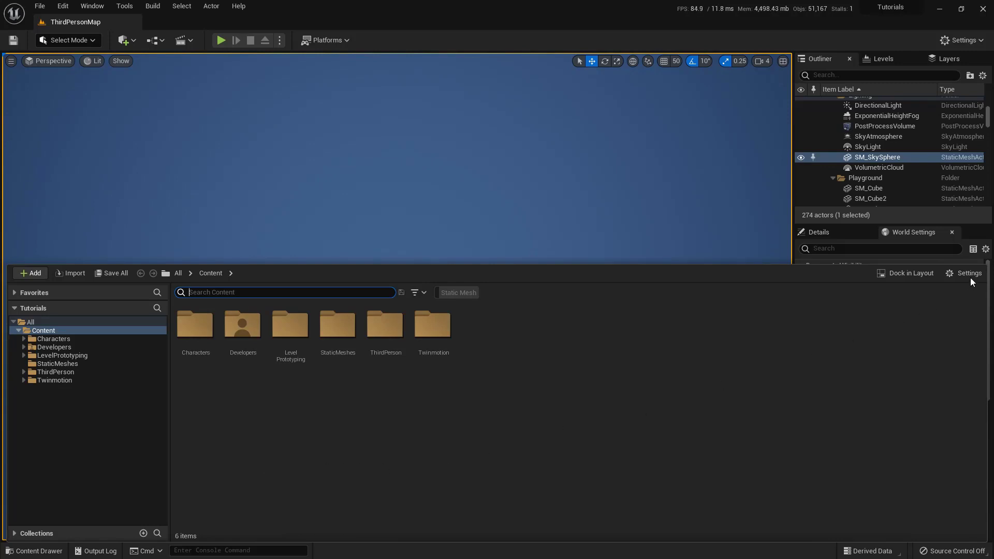
key("ctrl+2")
mouse_move(974, 259)
left_mouse_down()
mouse_move(986, 284)
mouse_move(976, 263)
left_mouse_up()
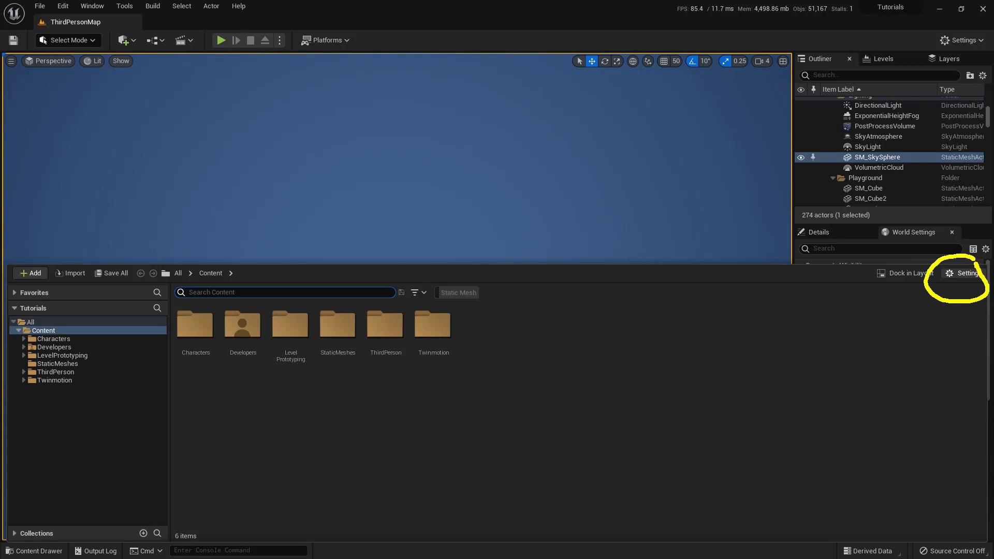
left_click(964, 273)
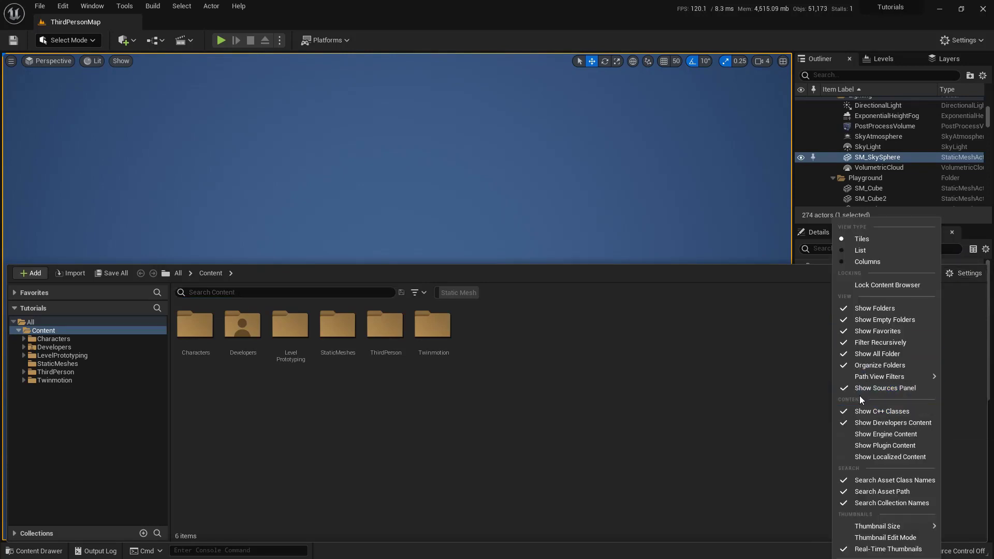
left_click(844, 436)
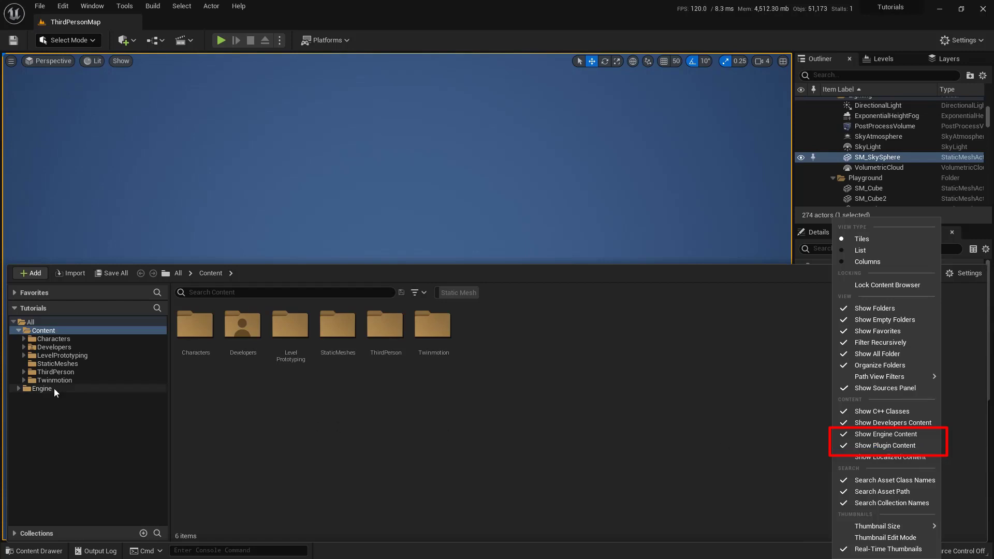
Step: Open the Library folder of Twinmotion Content Content under the Engine plugins
left_click(19, 388)
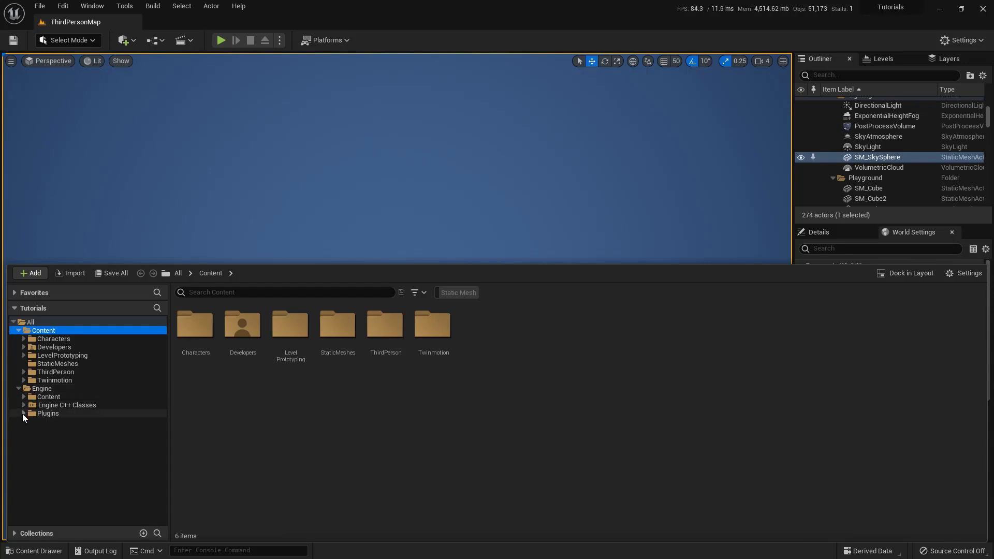
left_click(23, 413)
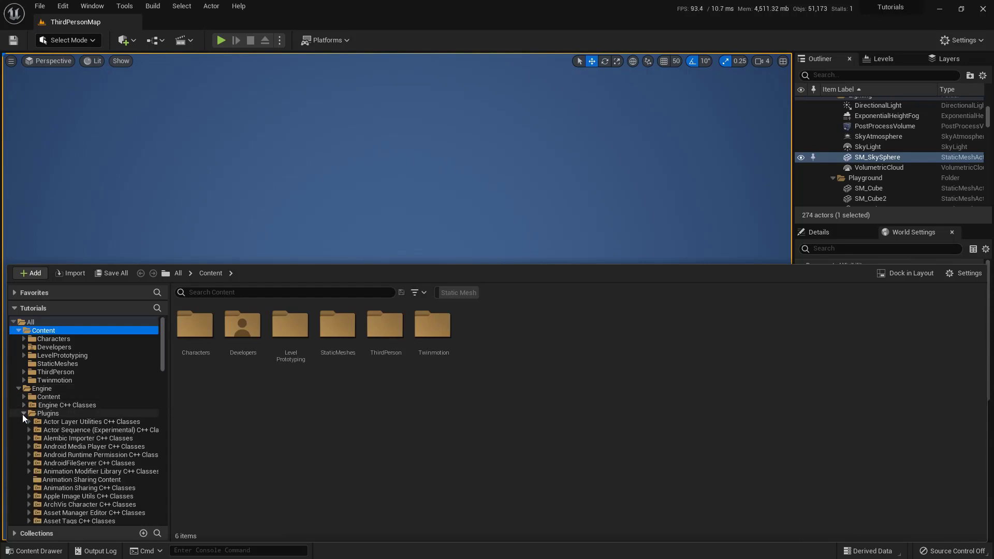
left_click_drag(162, 353, 153, 508)
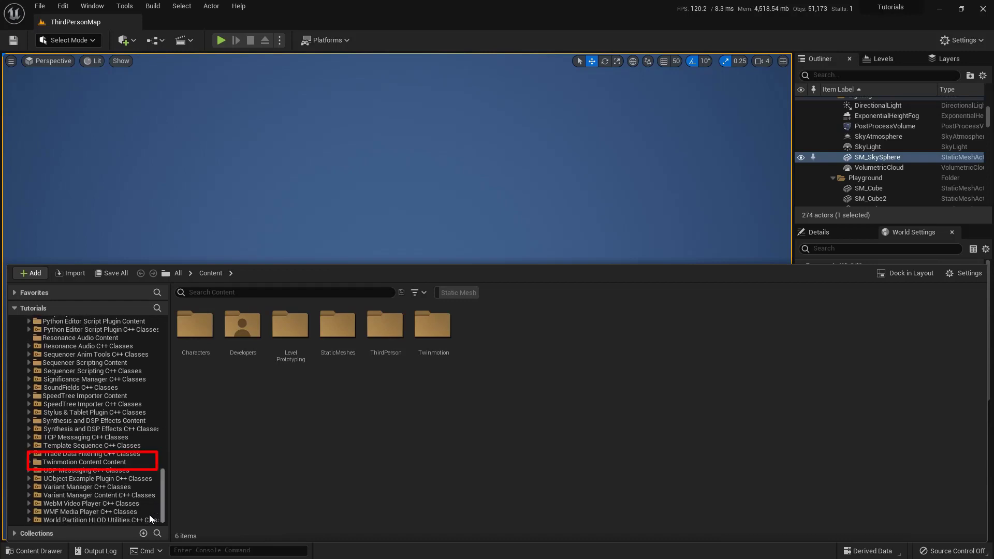
left_click(29, 462)
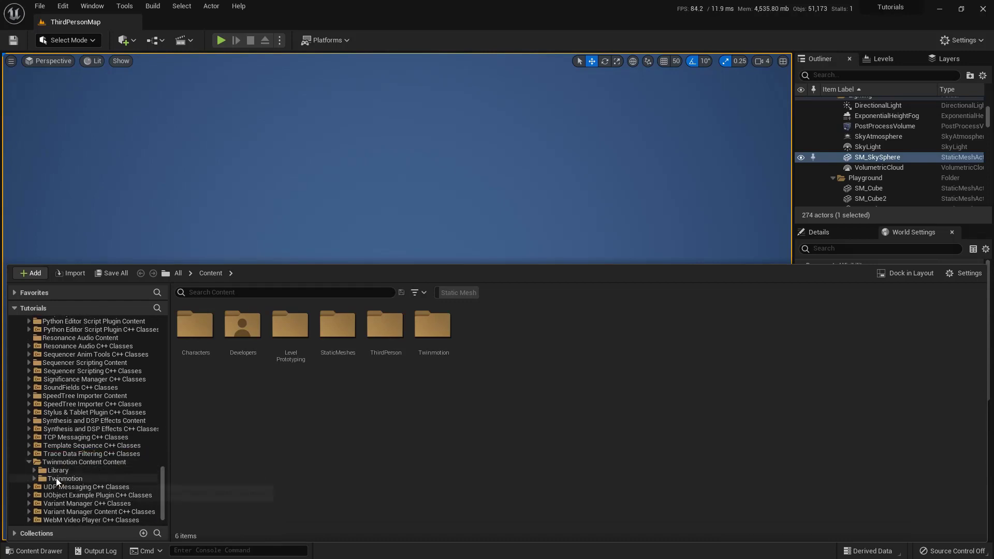
left_click(35, 471)
scroll(92, 473, "down", 3)
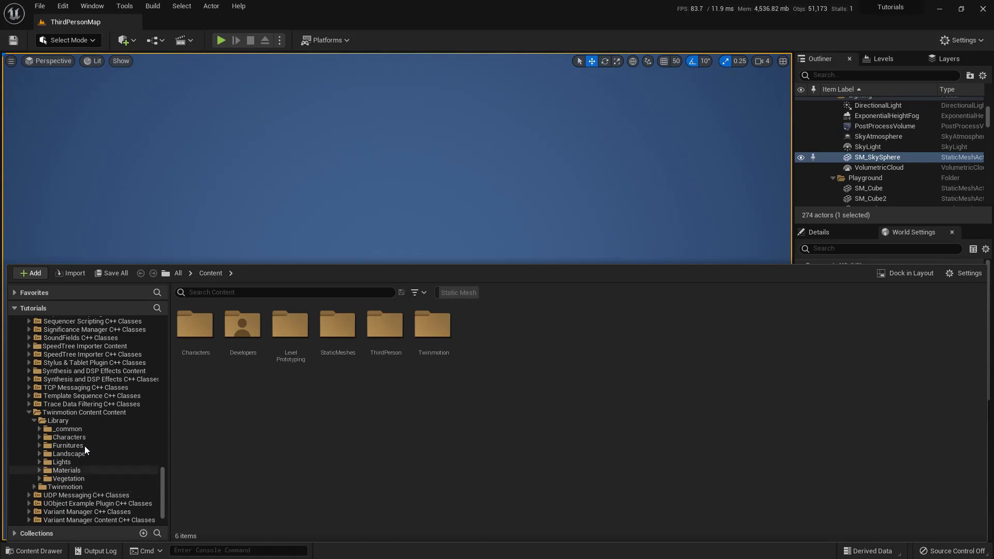
left_click(57, 421)
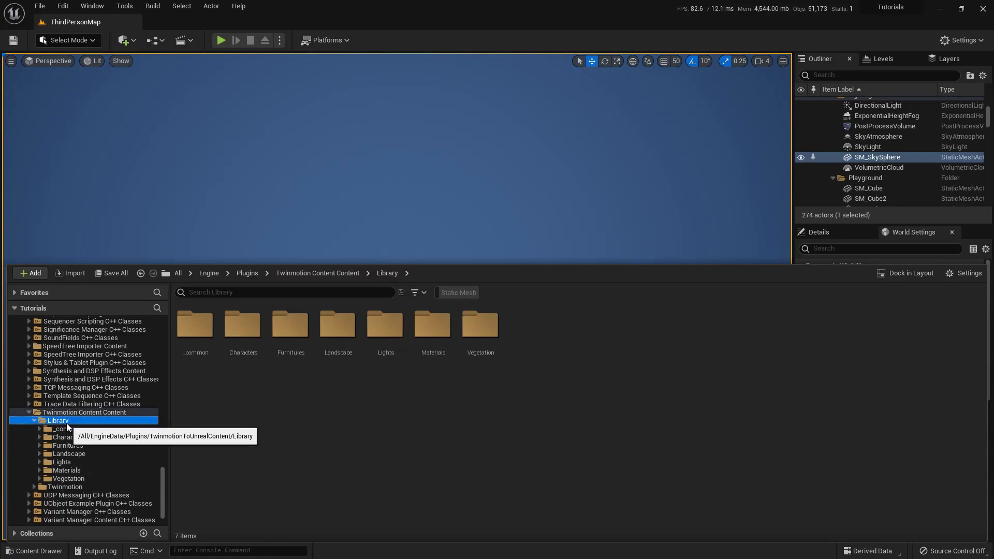
Step: Filter the Twinmotion Library folder by Static Mesh and browse through its meshes
left_click(417, 293)
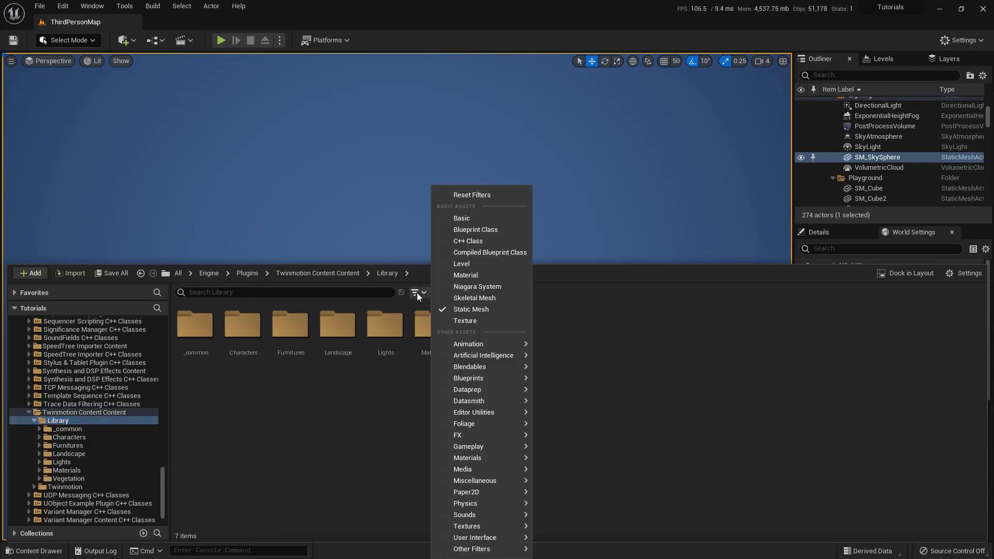
left_click(446, 310)
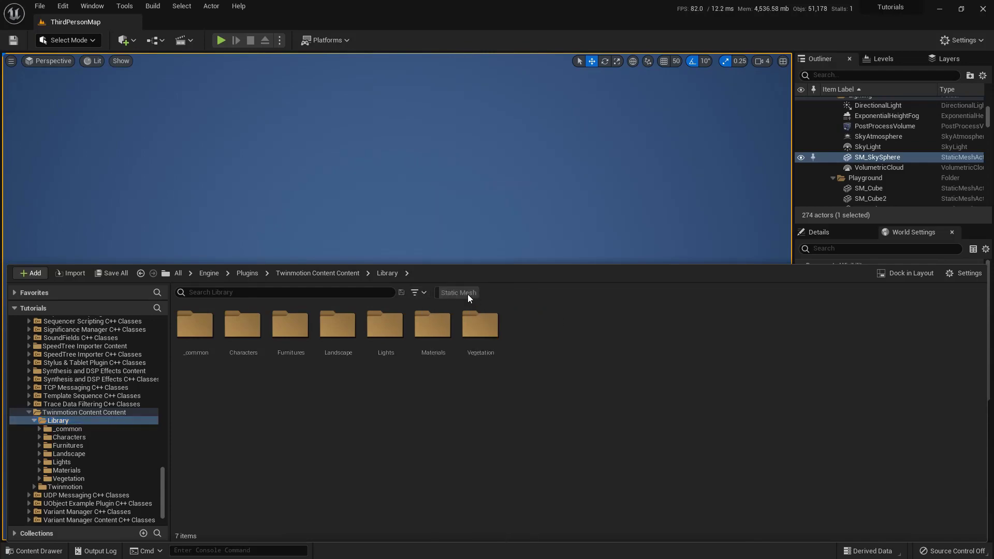
scroll(663, 414, "down", 5)
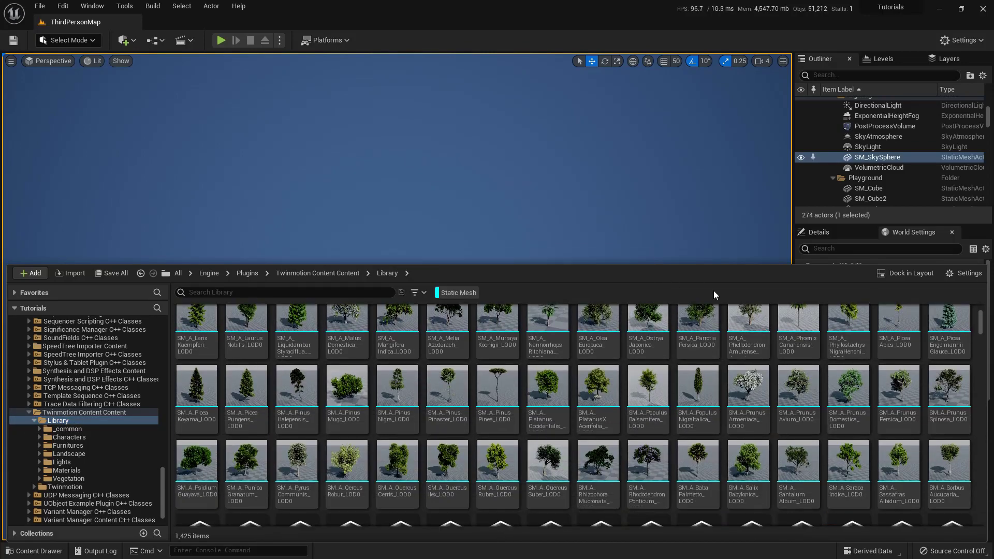
scroll(750, 414, "down", 10)
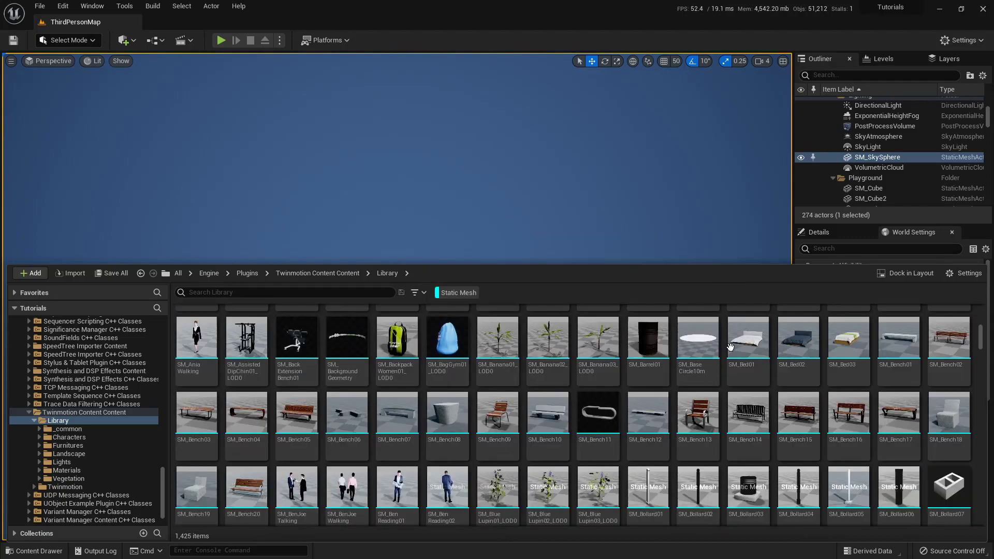
scroll(743, 451, "down", 15)
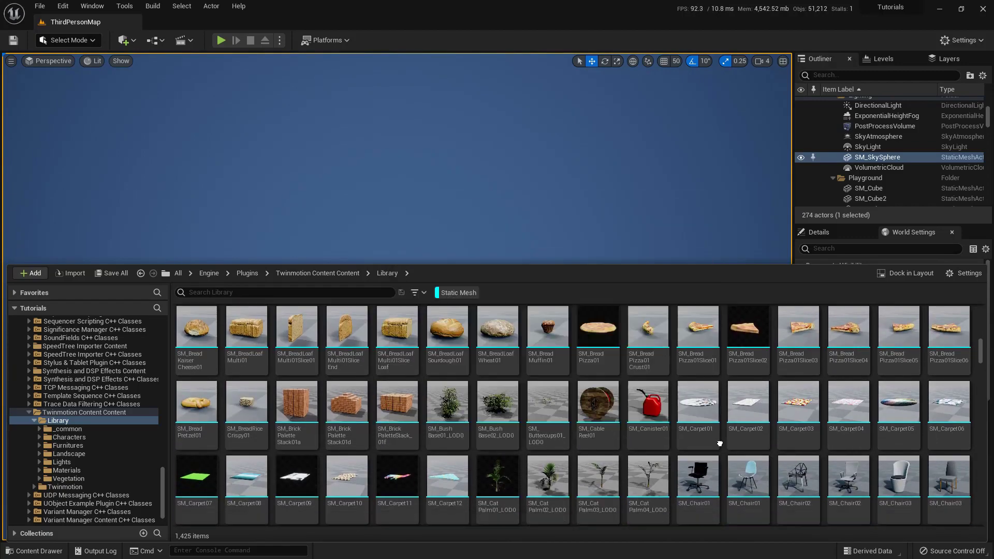
scroll(603, 374, "down", 3)
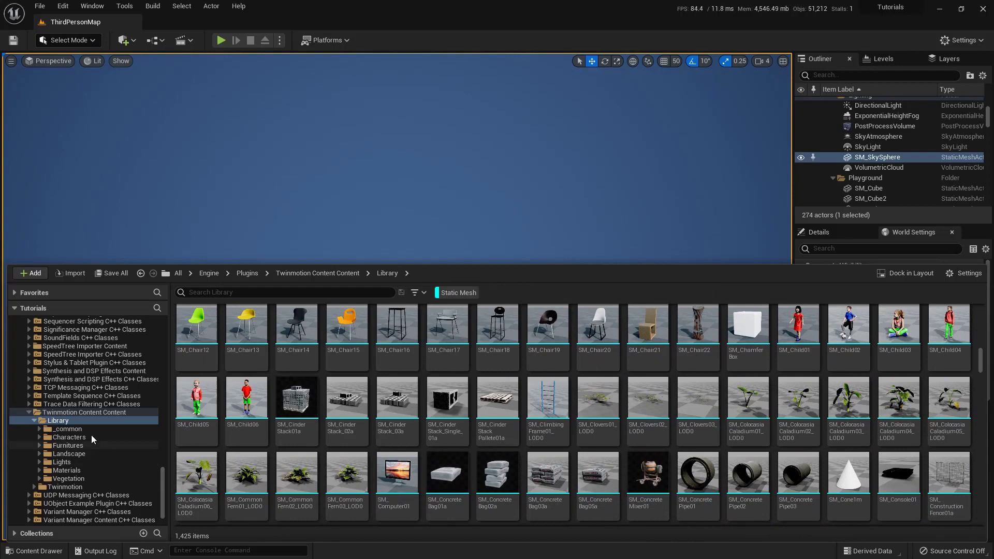
Step: Replace the Static Mesh filter with Skeletal Mesh in the Characters folder, and apply it to the whole Twinmotion Library
left_click(89, 436)
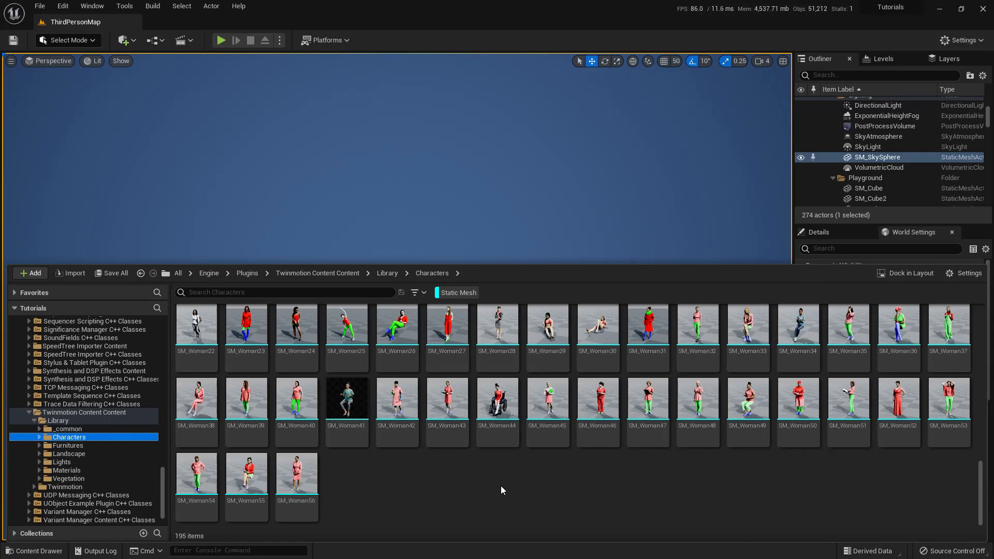
left_click(417, 294)
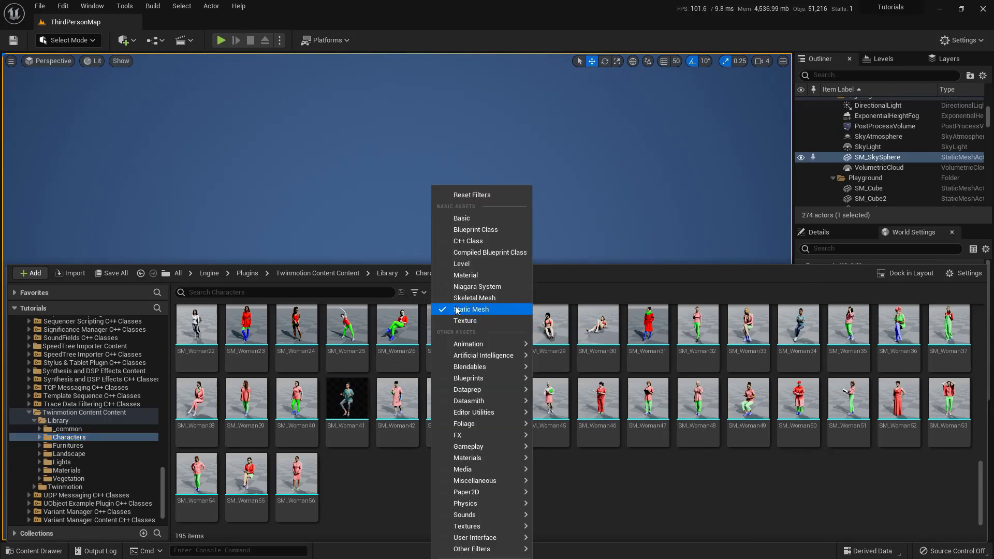
left_click(471, 298)
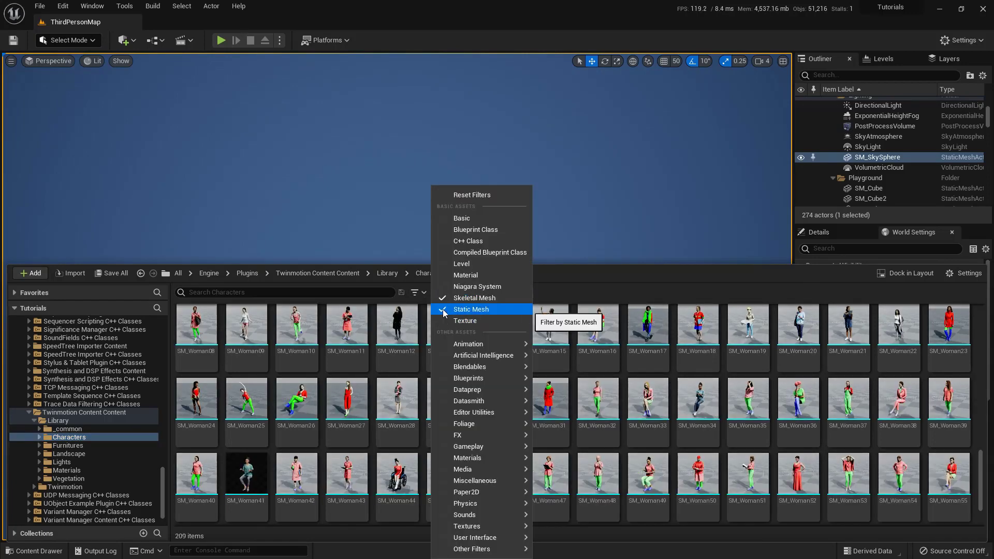
left_click(444, 311)
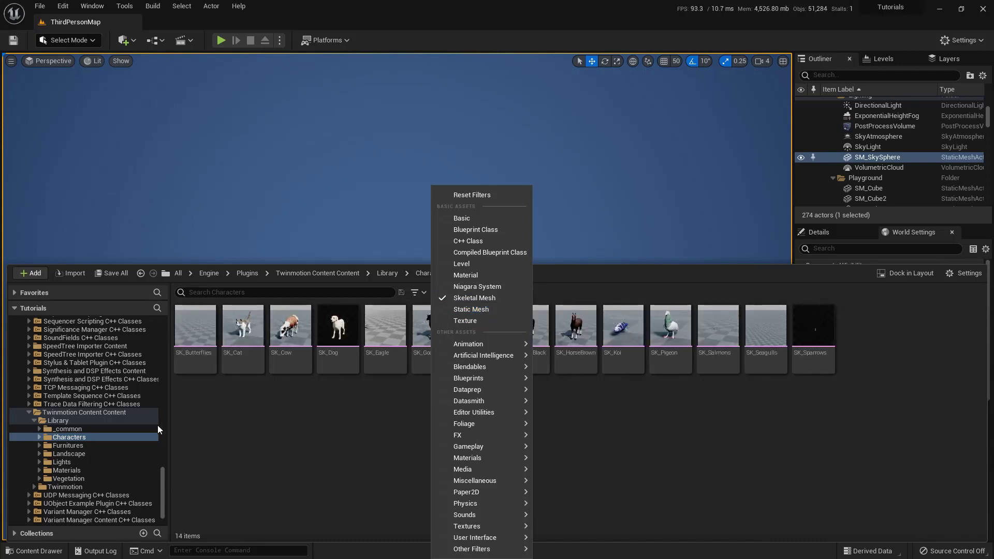
left_click(78, 419)
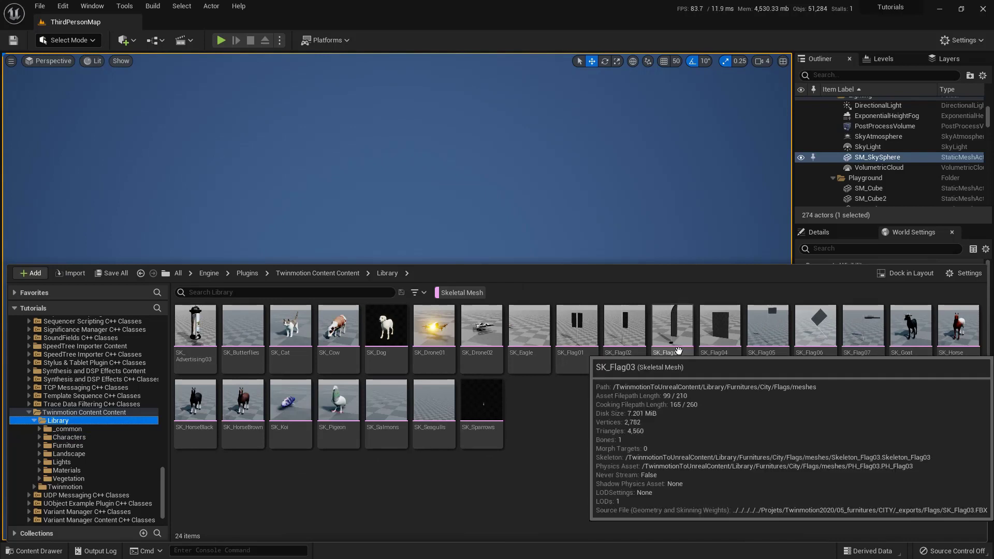
left_click(384, 357)
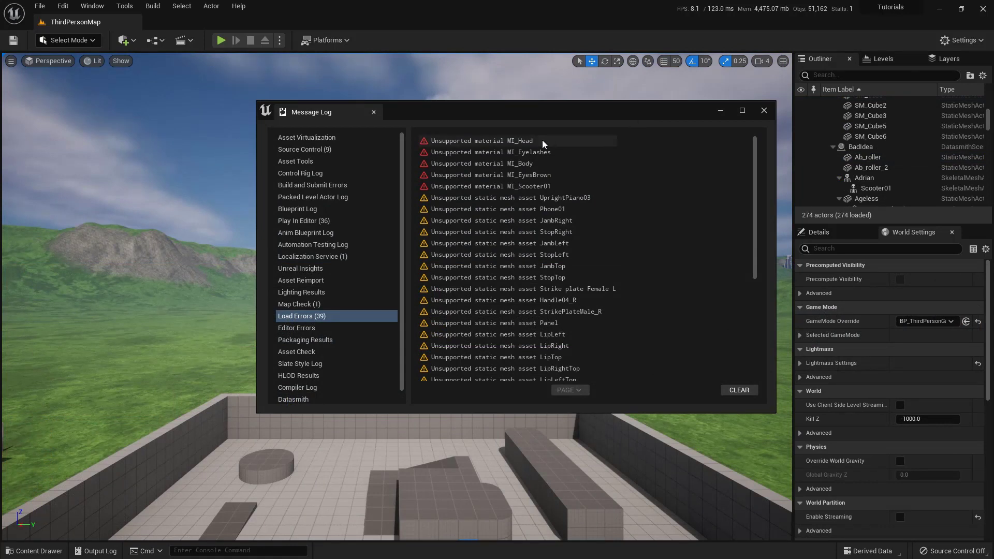
Step: Review the unsupported materials and static mesh assets under Load Errors in the Message Log, and close the log
scroll(600, 244, "down", 3)
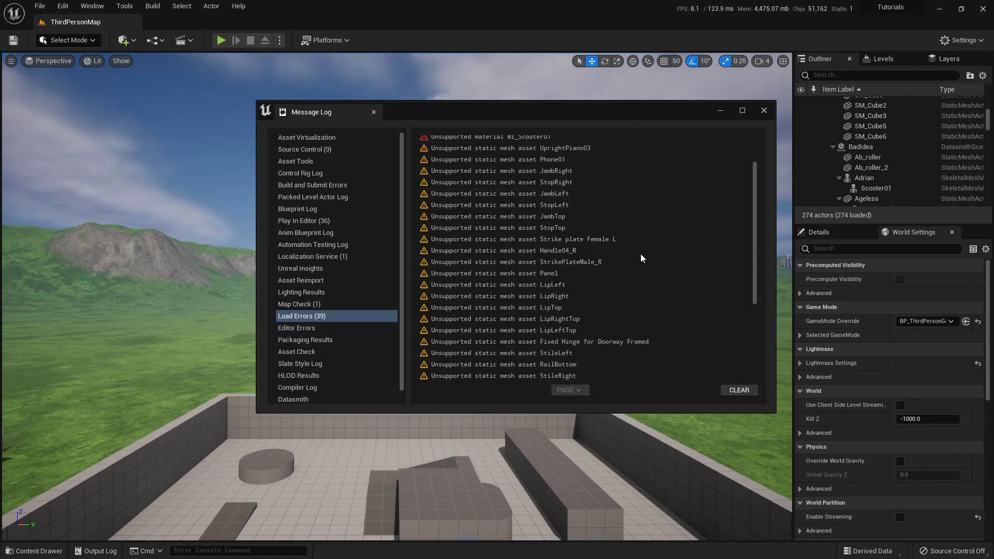
scroll(636, 258, "down", 3)
scroll(636, 260, "down", 1)
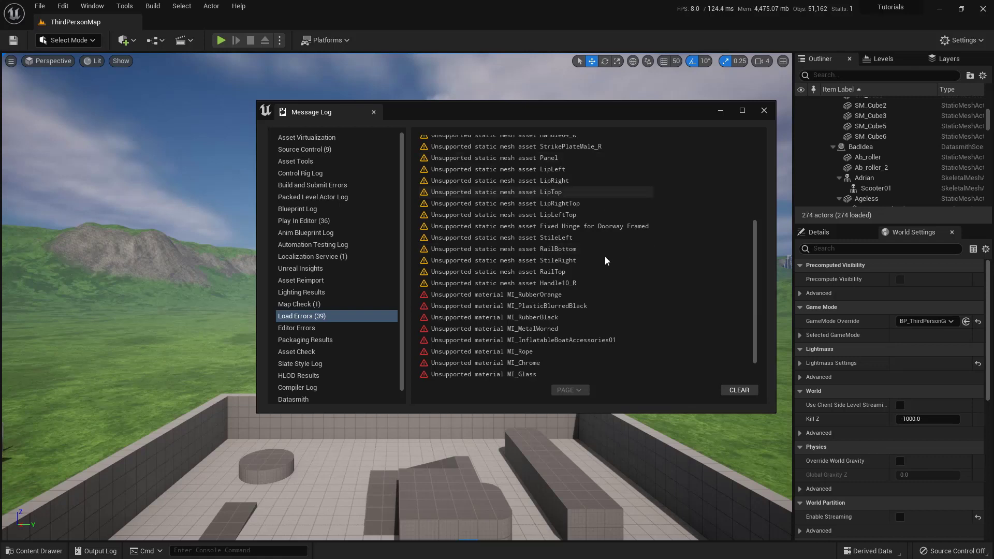
scroll(604, 262, "down", 2)
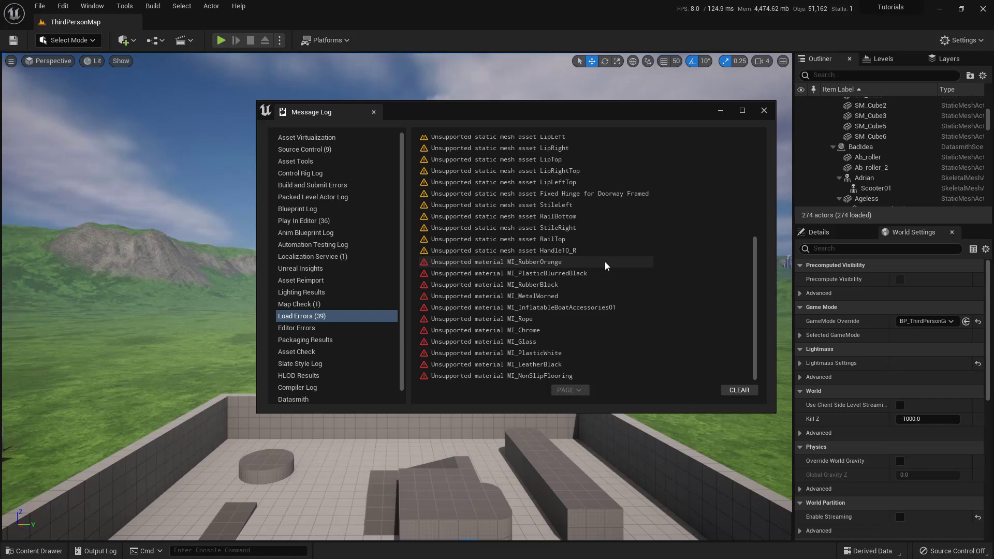
left_click(765, 111)
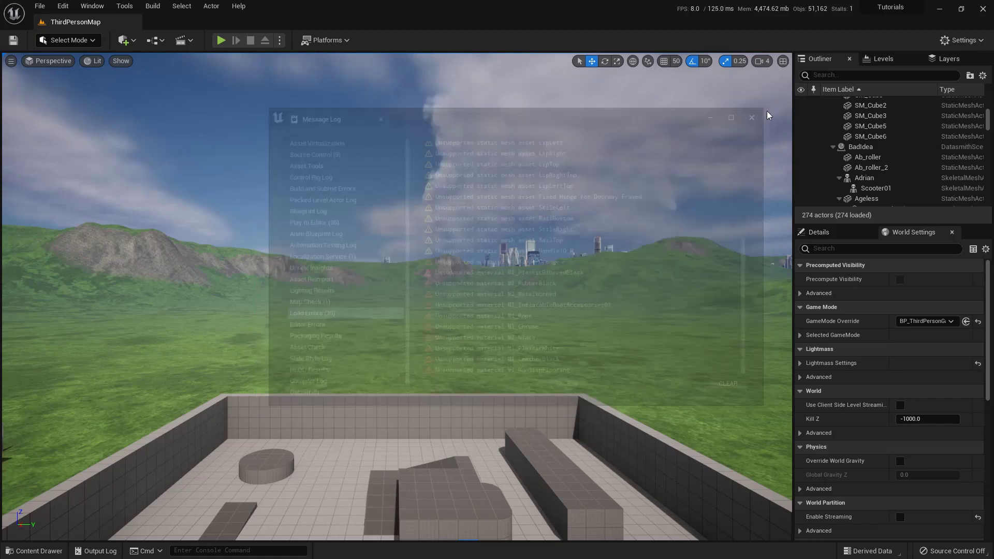
Step: Find the white dog beside the hopscotch in the imported scene's playground and select it
right_click_drag(369, 275, 363, 349)
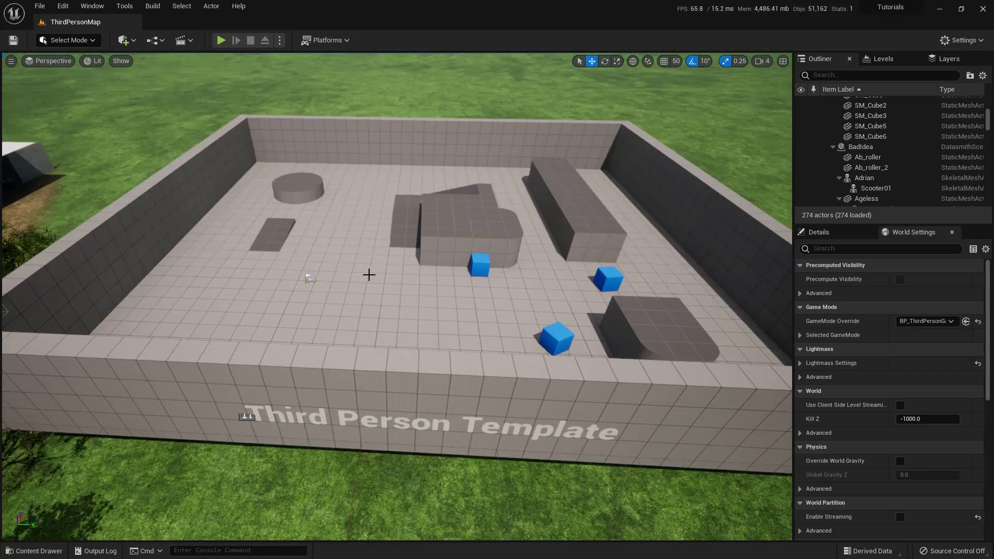
right_click_drag(422, 246, 198, 174)
key("w")
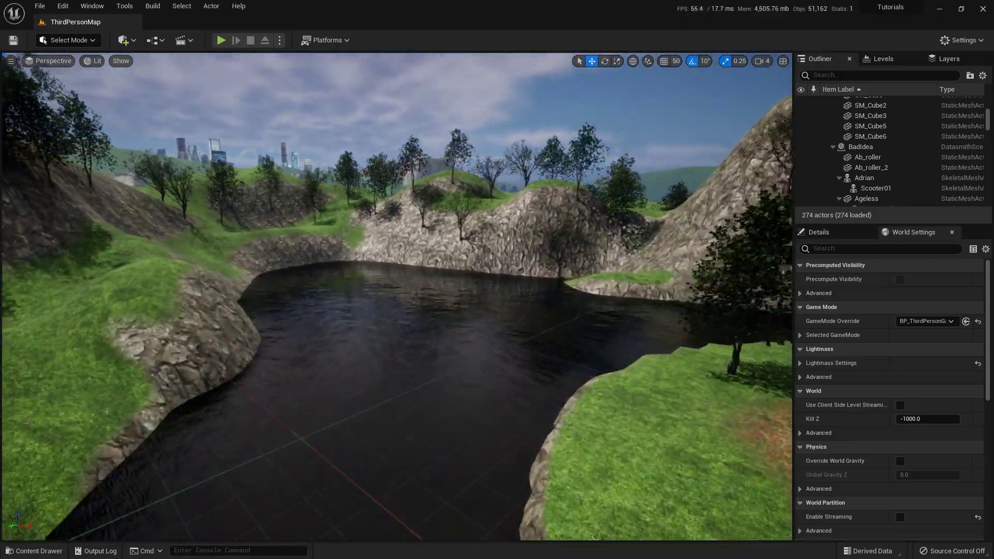
right_click_drag(385, 294, 243, 331)
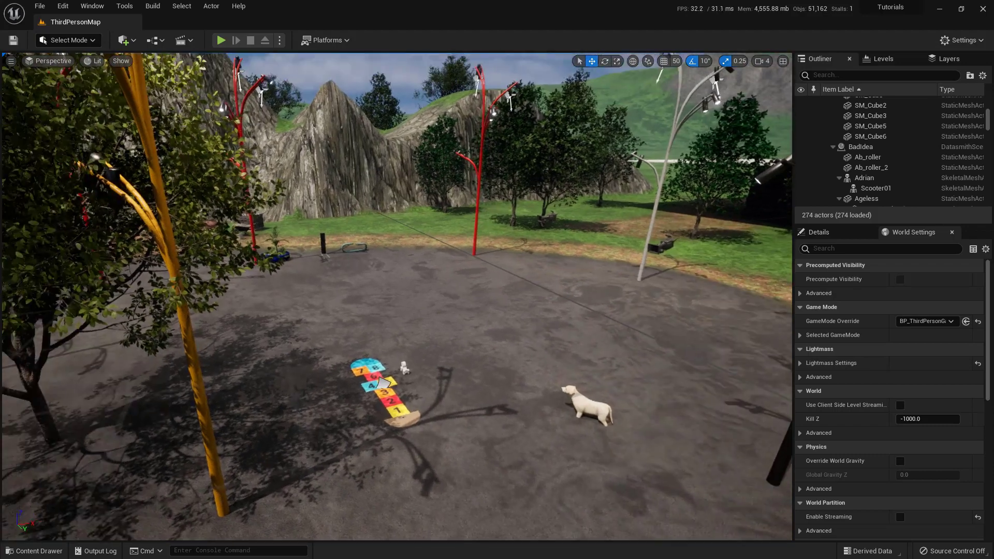
right_click_drag(381, 382, 476, 330)
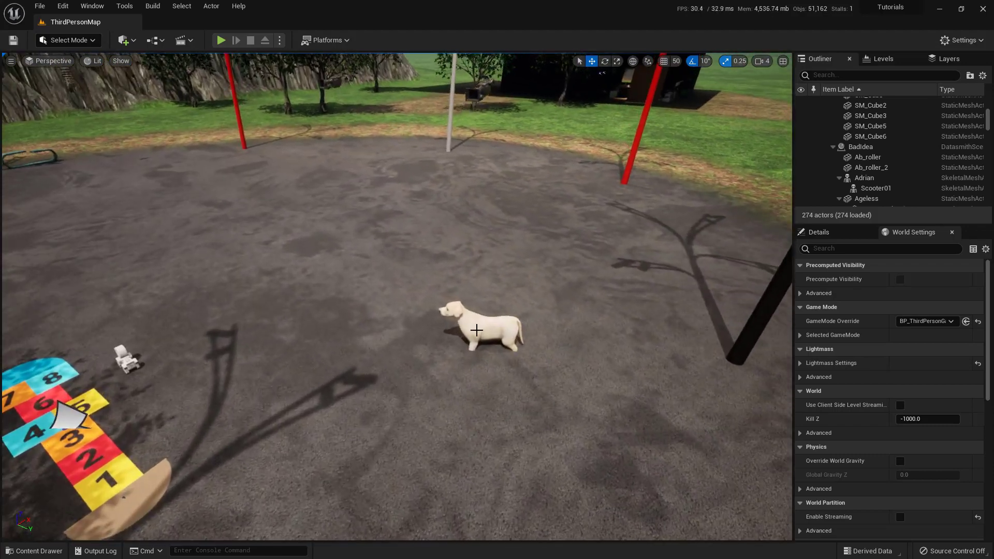
left_click(476, 330)
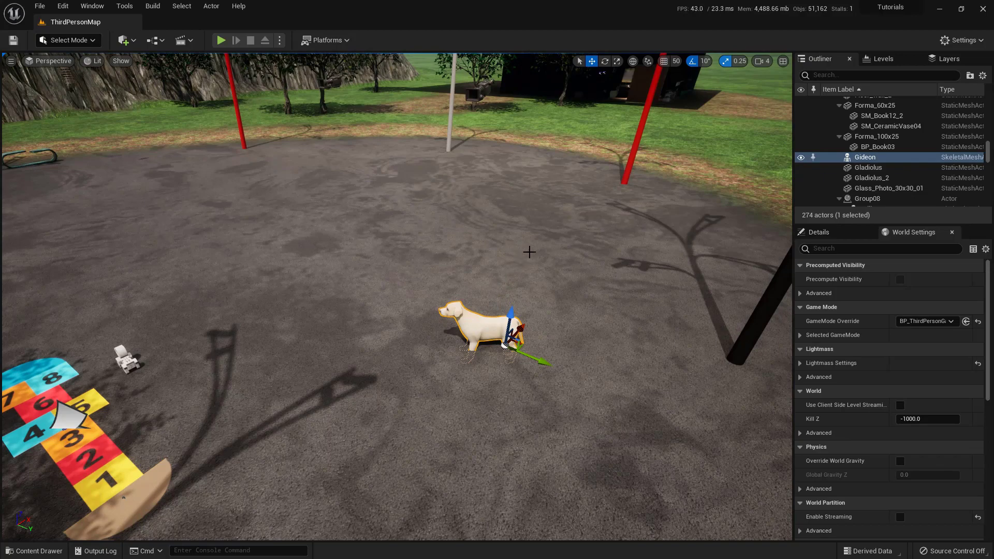
Step: Survey the imported landscape from above the playground and open the list of viewport views and placed cameras
right_click_drag(397, 296, 377, 254)
key("e")
key("w")
key("s")
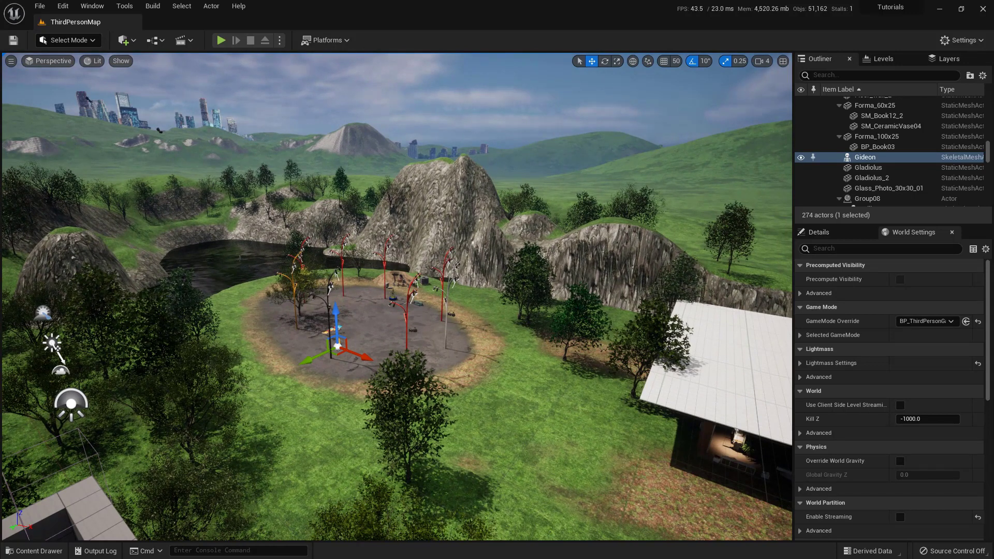
left_click(49, 64)
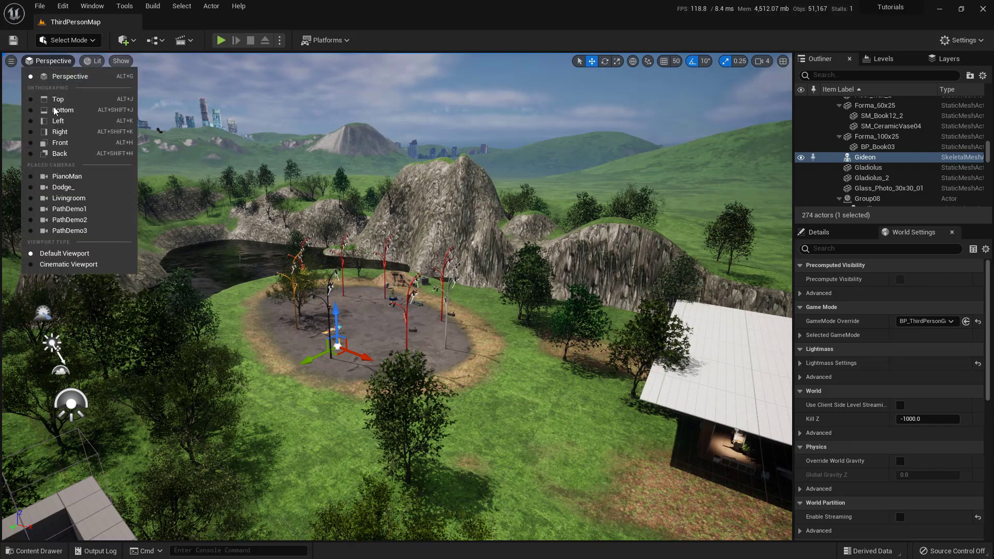